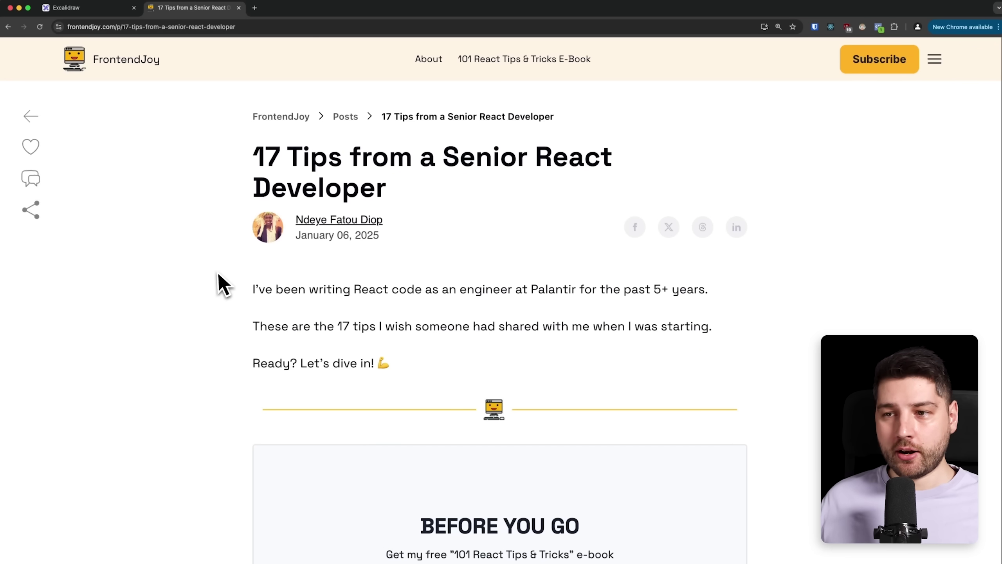
{"action": "scroll", "coordinate": [519, 314], "scroll_direction": "down", "scroll_amount": 4}
{"action": "scroll", "coordinate": [509, 312], "scroll_direction": "down", "scroll_amount": 2}
{"action": "scroll", "coordinate": [470, 309], "scroll_direction": "down", "scroll_amount": 3}
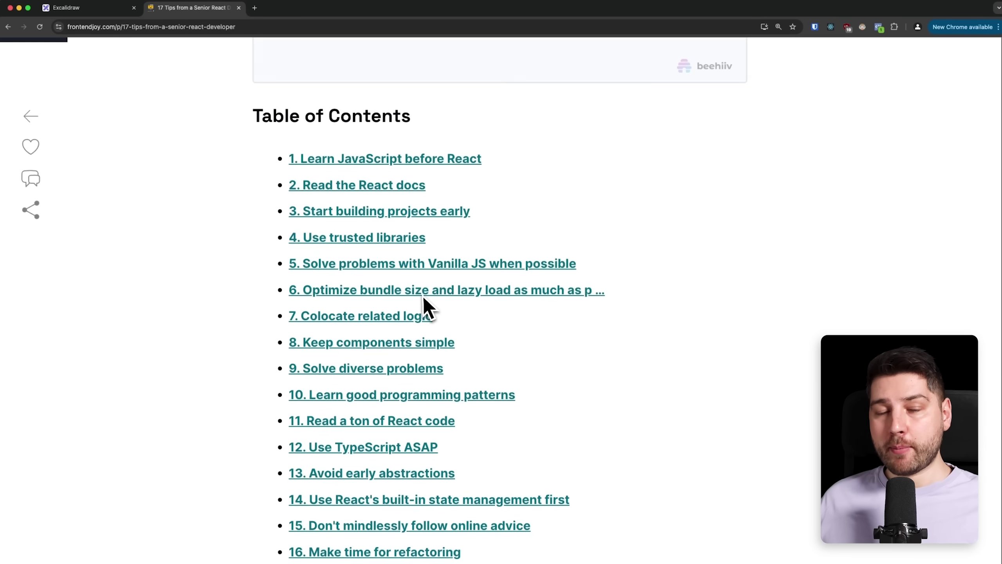
{"action": "scroll", "coordinate": [667, 287], "scroll_direction": "down", "scroll_amount": 2}
{"action": "scroll", "coordinate": [678, 284], "scroll_direction": "down", "scroll_amount": 2}
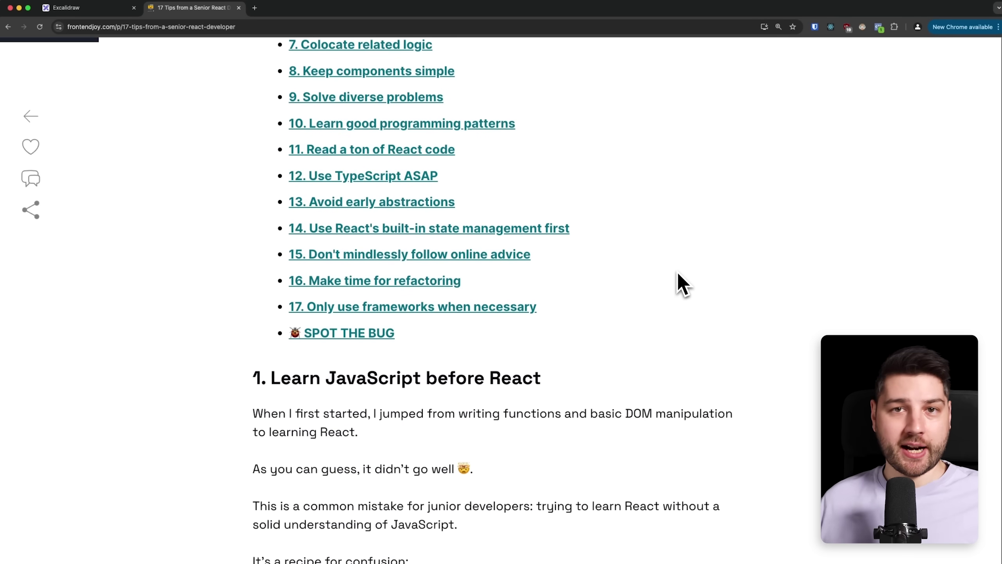
{"action": "scroll", "coordinate": [678, 284], "scroll_direction": "down", "scroll_amount": 5}
{"action": "scroll", "coordinate": [738, 284], "scroll_direction": "up", "scroll_amount": 2}
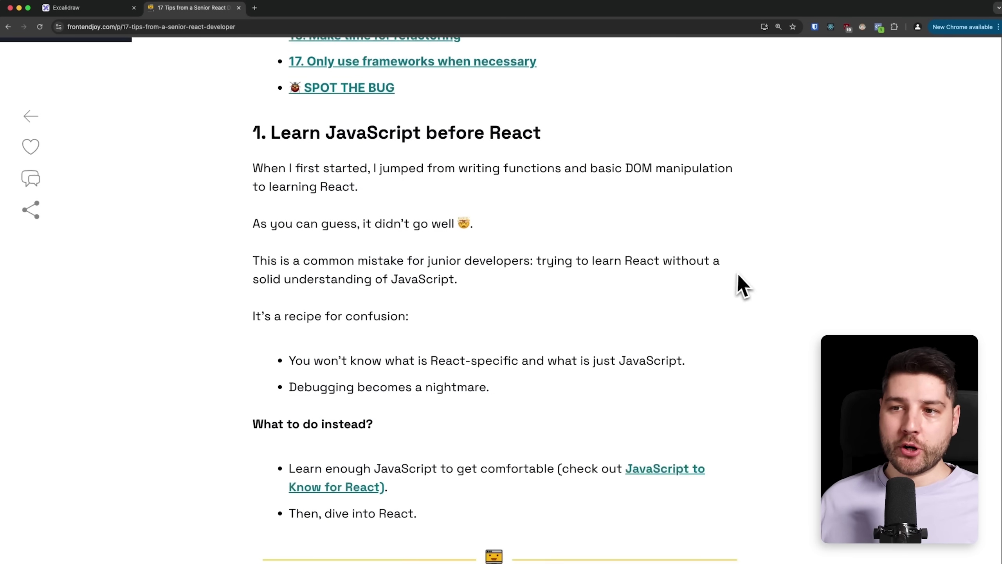
{"action": "scroll", "coordinate": [744, 287], "scroll_direction": "up", "scroll_amount": 1}
{"action": "scroll", "coordinate": [744, 286], "scroll_direction": "down", "scroll_amount": 1}
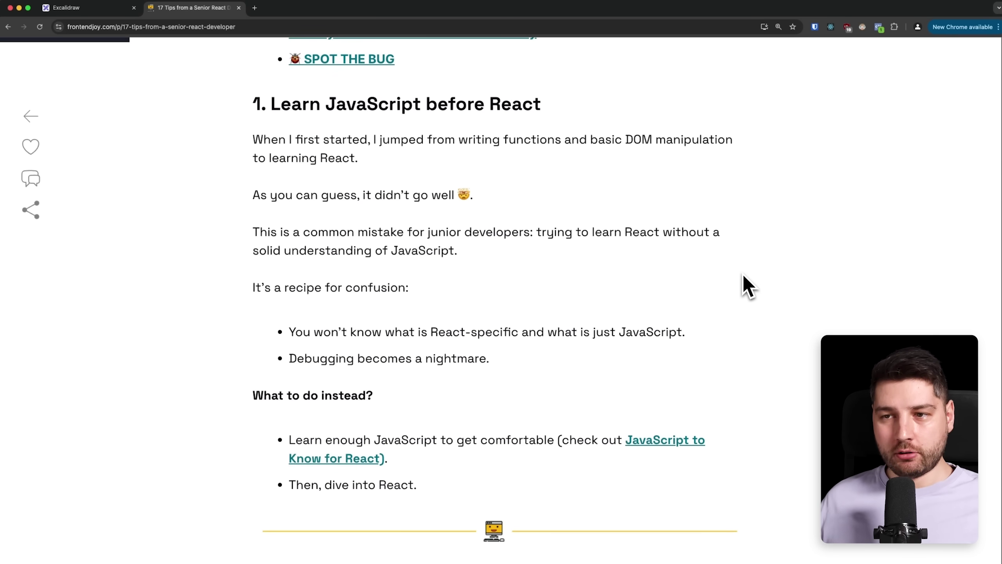
Switch from the FrontendJoy article back to the blank Excalidraw canvas tab.
{"action": "left_click", "coordinate": [86, 8]}
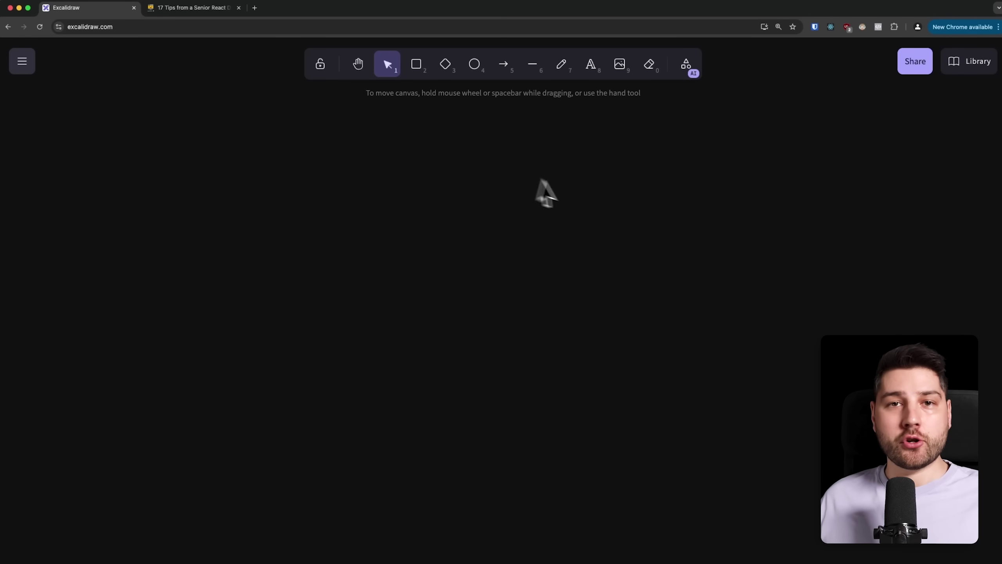
Write '1. Learn JS before learning React' and move it to the top centre.
{"action": "double_click", "coordinate": [383, 205]}
{"action": "type", "text": "1. "}
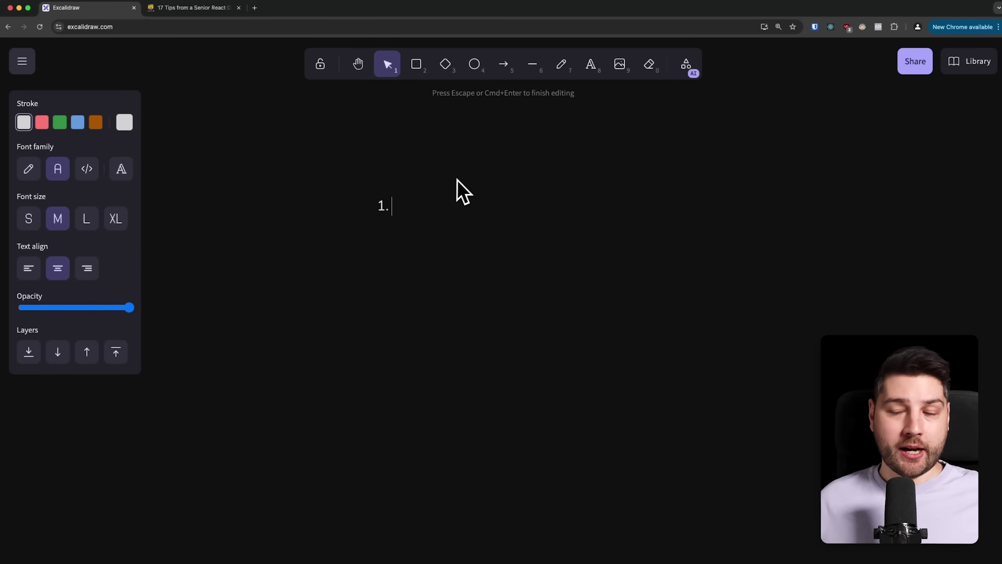
{"action": "type", "text": "Learn"}
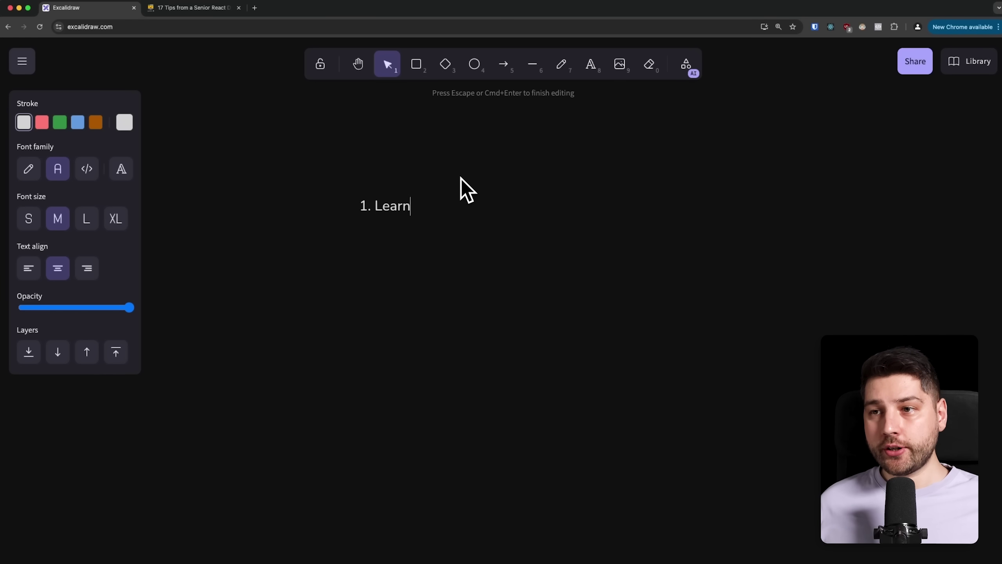
{"action": "type", "text": " JS before lear"}
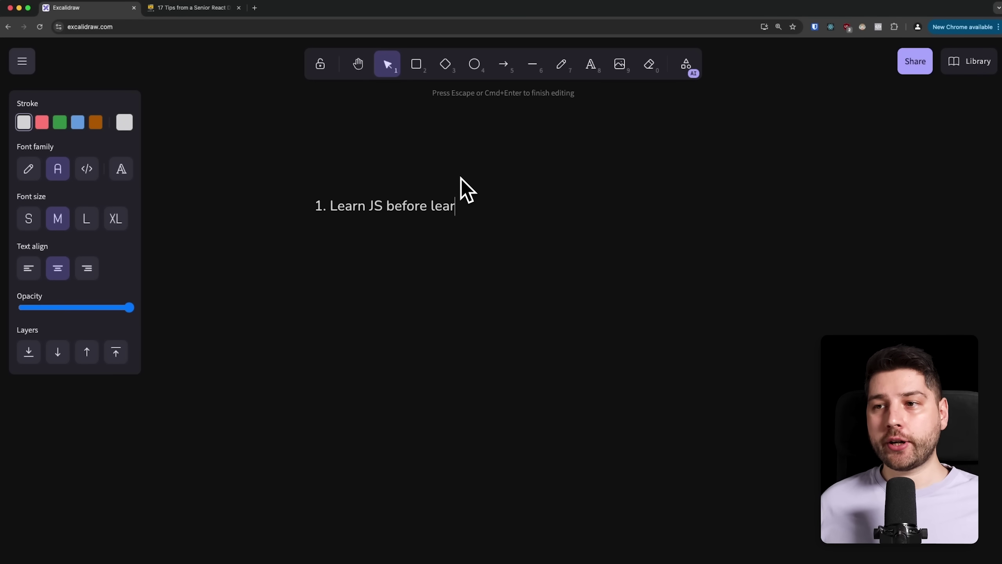
{"action": "type", "text": "ning React"}
{"action": "left_click", "coordinate": [466, 180]}
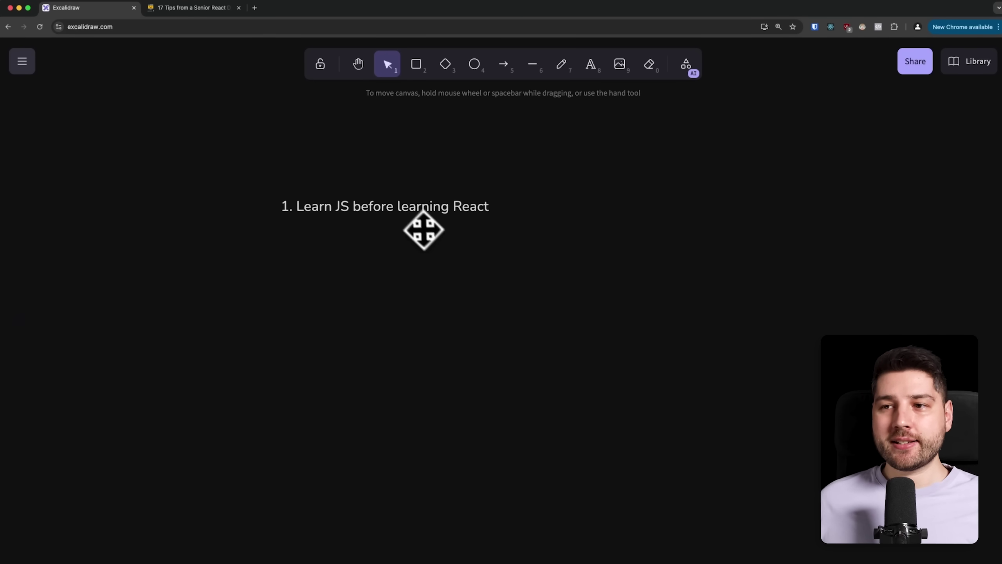
{"action": "left_click_drag", "start_coordinate": [423, 227], "coordinate": [525, 165]}
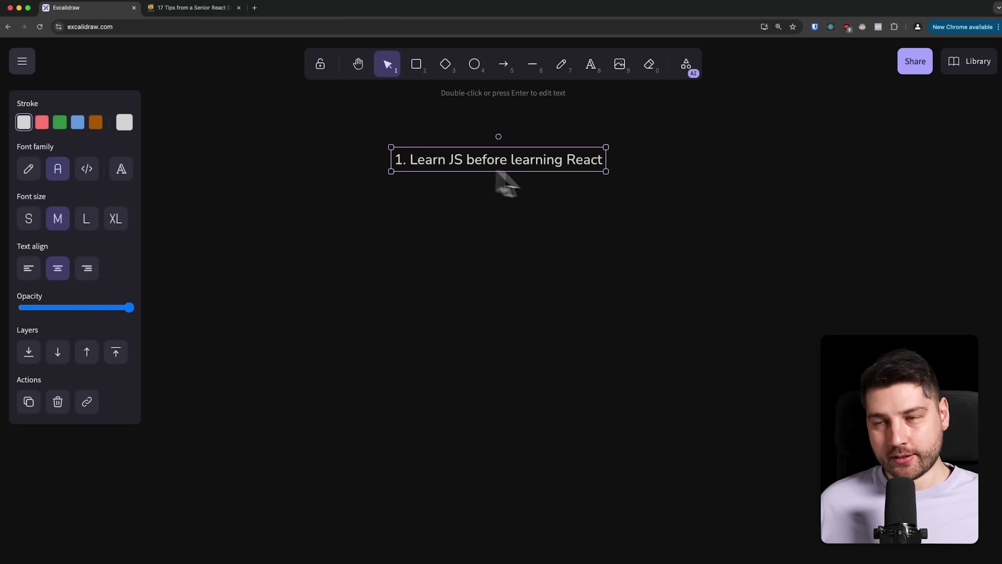
{"action": "left_click", "coordinate": [507, 216]}
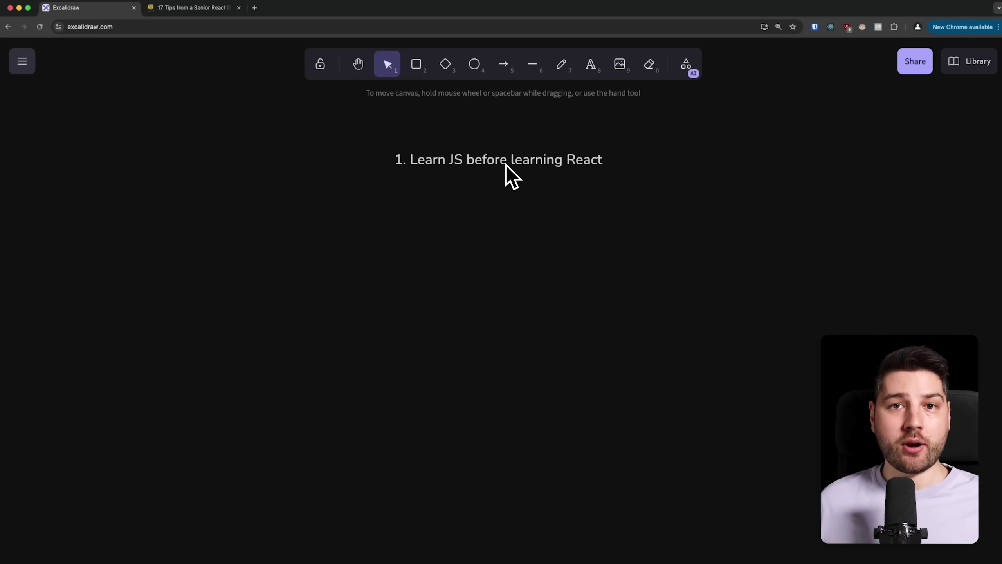
{"action": "left_click", "coordinate": [506, 164]}
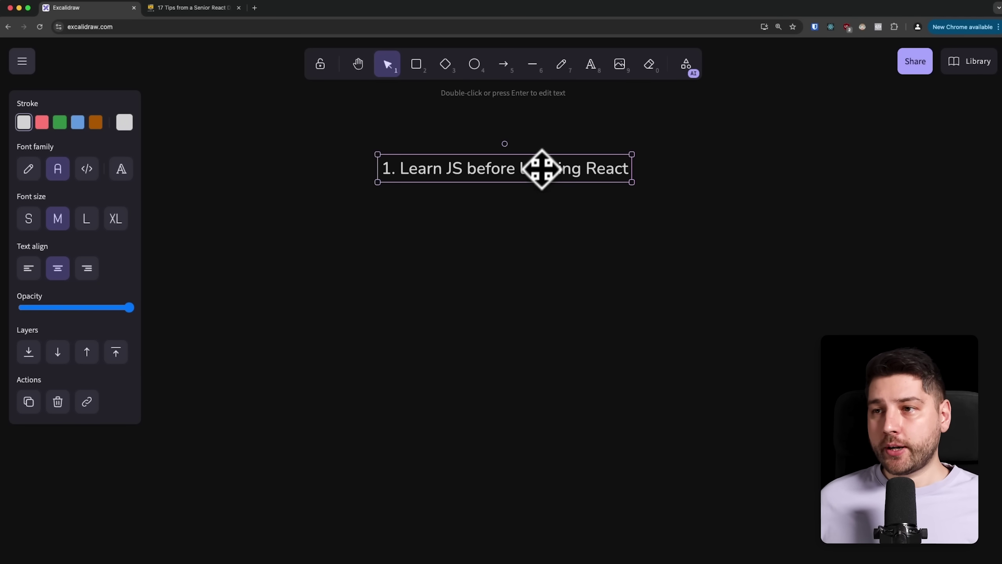
Nudge the first tip slightly up and right so it sits centred.
{"action": "left_click_drag", "start_coordinate": [542, 169], "coordinate": [551, 165]}
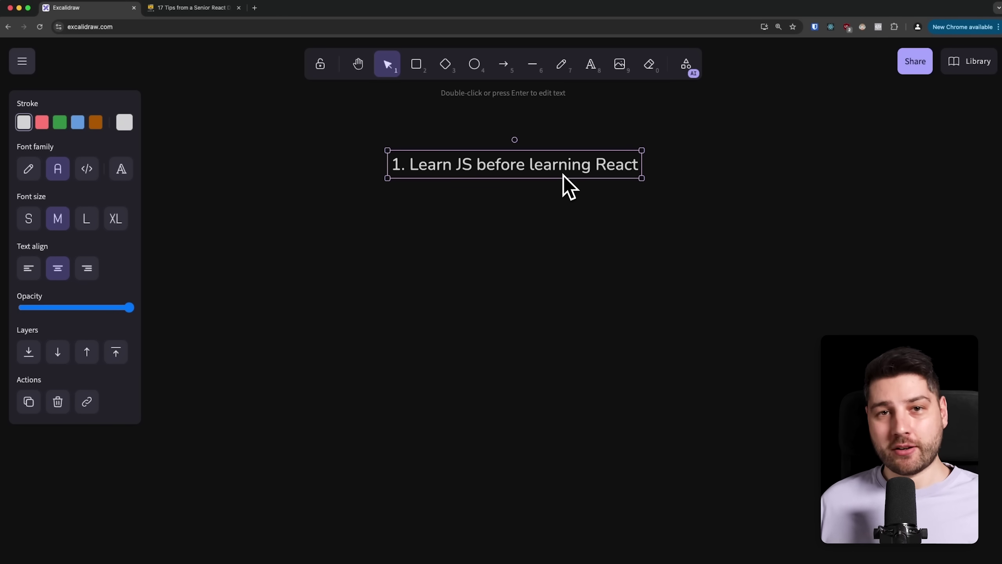
{"action": "left_click_drag", "start_coordinate": [517, 176], "coordinate": [519, 176]}
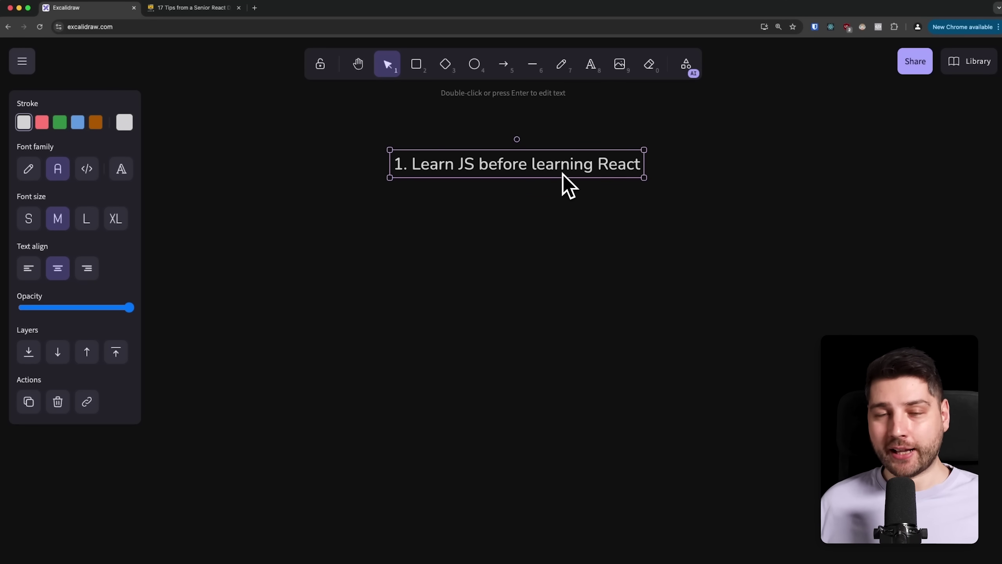
{"action": "double_click", "coordinate": [475, 234]}
{"action": "type", "text": "2. Learn to"}
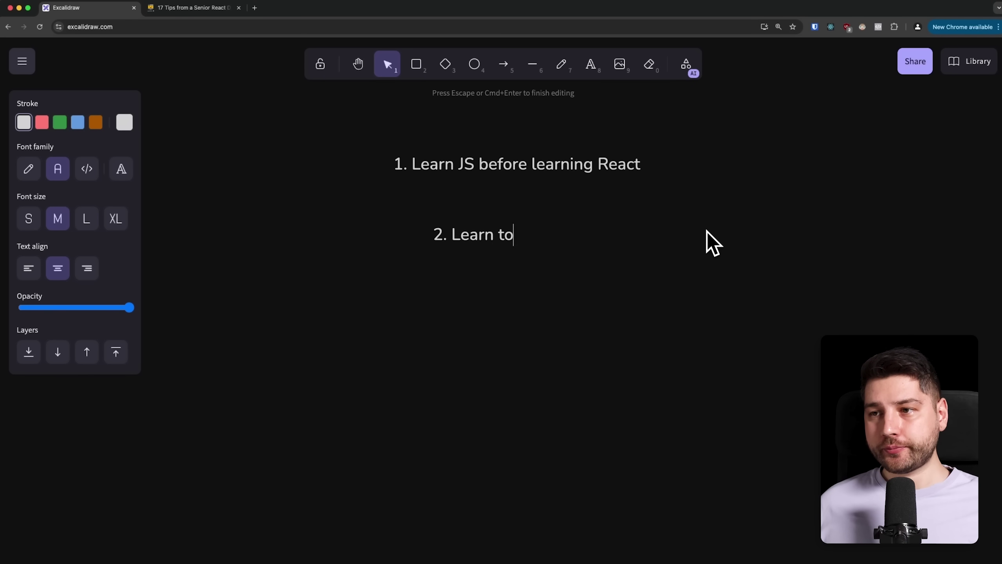
{"action": "type", "text": "rea"}
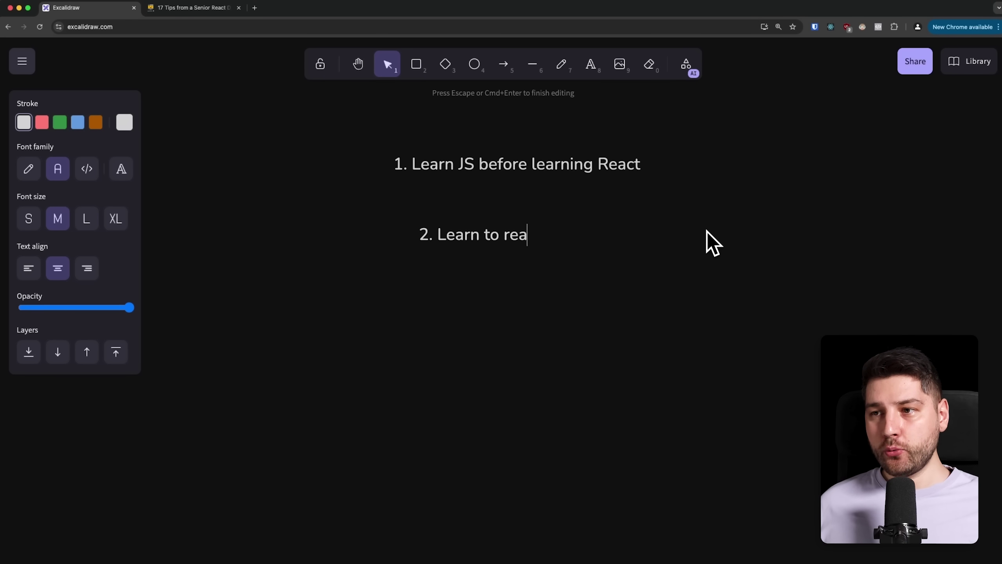
{"action": "type", "text": "d documentation"}
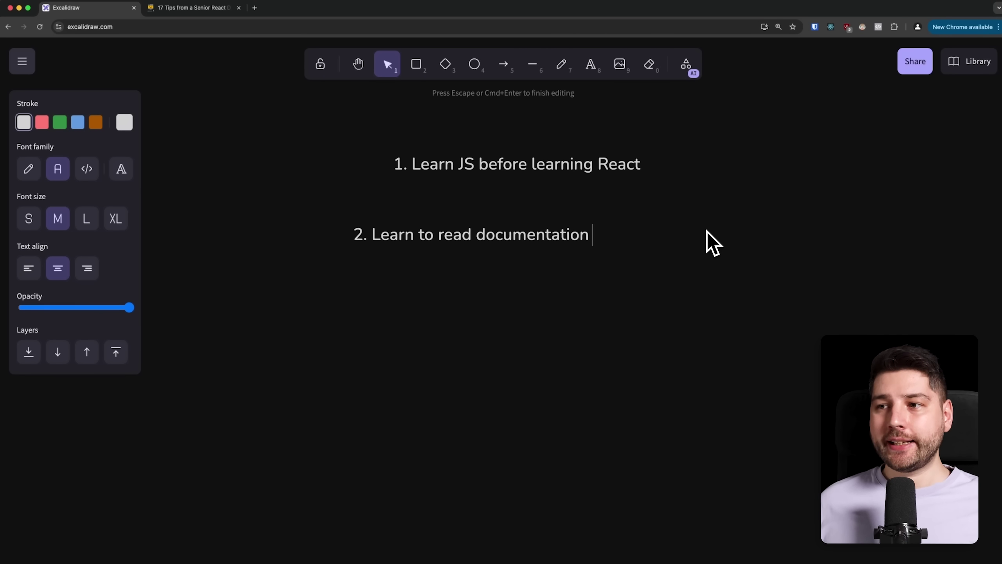
{"action": "type", "text": " (rea"}
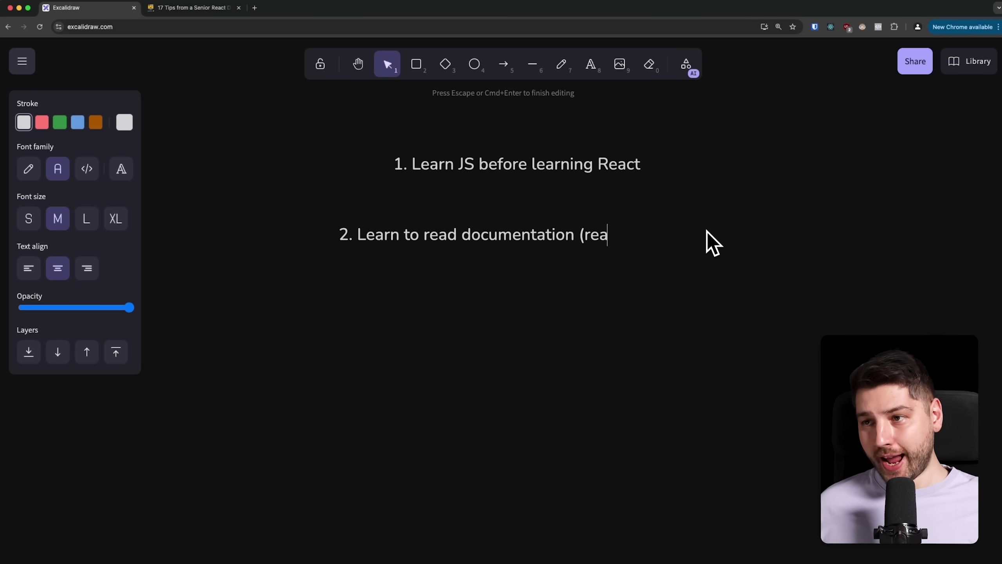
{"action": "type", "text": "ct.dev)"}
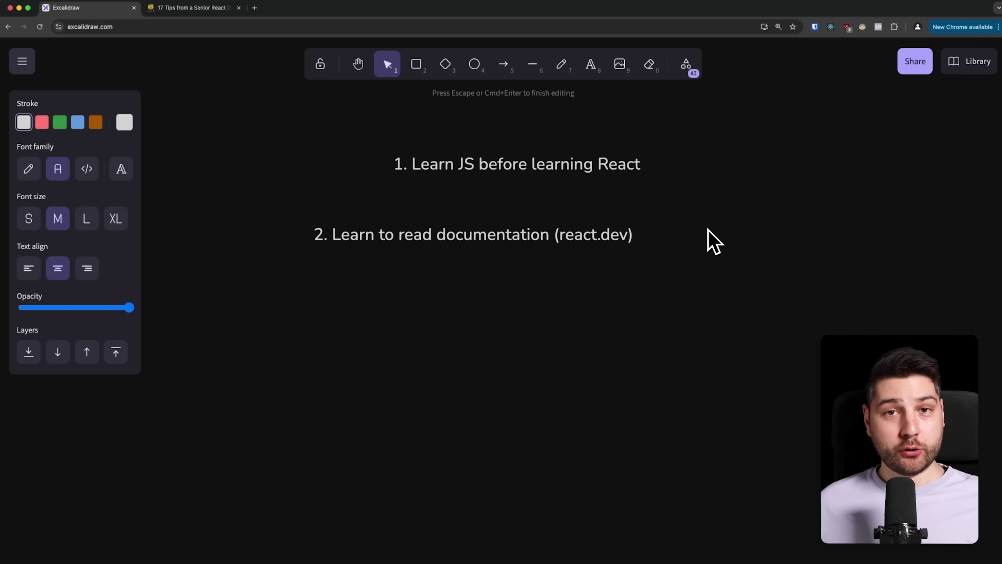
Place '2. Learn to read documentation (react.dev)' centred under the first tip.
{"action": "left_click", "coordinate": [526, 291]}
{"action": "mouse_move", "coordinate": [536, 238]}
{"action": "left_mouse_down"}
{"action": "mouse_move", "coordinate": [671, 232]}
{"action": "mouse_move", "coordinate": [581, 218]}
{"action": "left_mouse_up"}
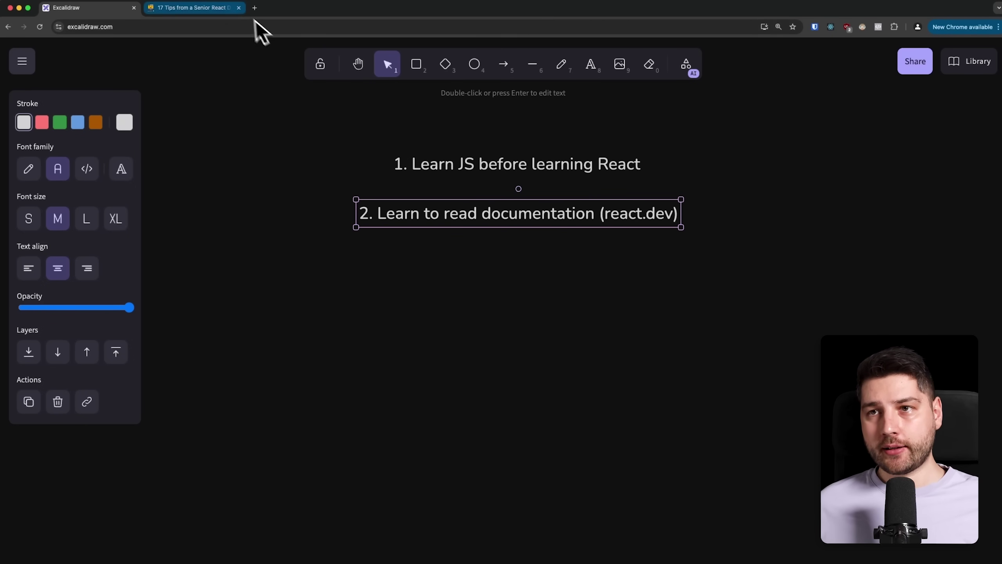
{"action": "left_click", "coordinate": [254, 8]}
{"action": "type", "text": "rea"}
Load react.dev, enlarge its Quick Start page, then go back to the Excalidraw tab.
{"action": "key", "text": "Return"}
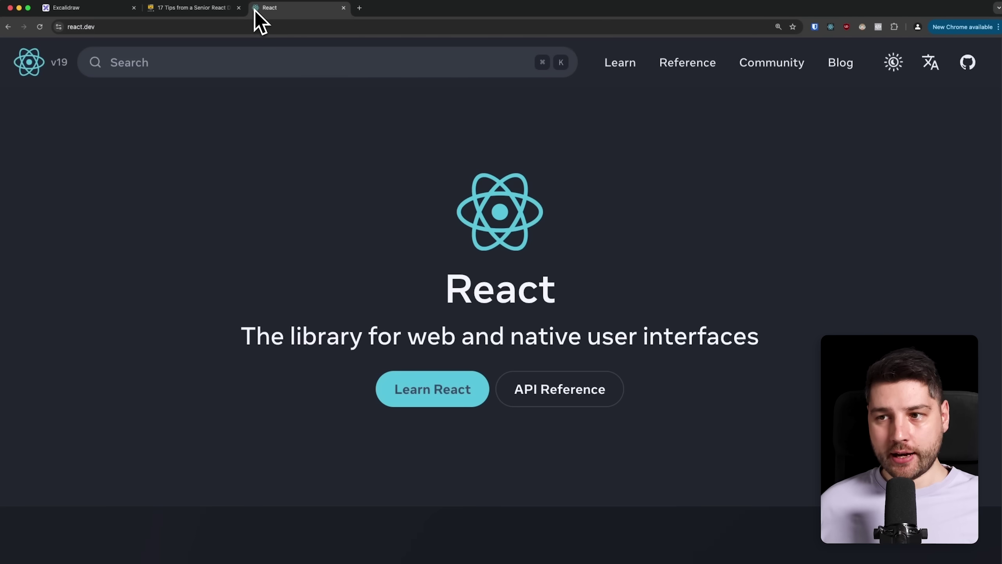
{"action": "scroll", "coordinate": [415, 251], "scroll_direction": "down", "scroll_amount": 5}
{"action": "key", "text": "ctrl+plus"}
{"action": "key", "text": "ctrl+plus"}
{"action": "scroll", "coordinate": [407, 282], "scroll_direction": "up", "scroll_amount": 4}
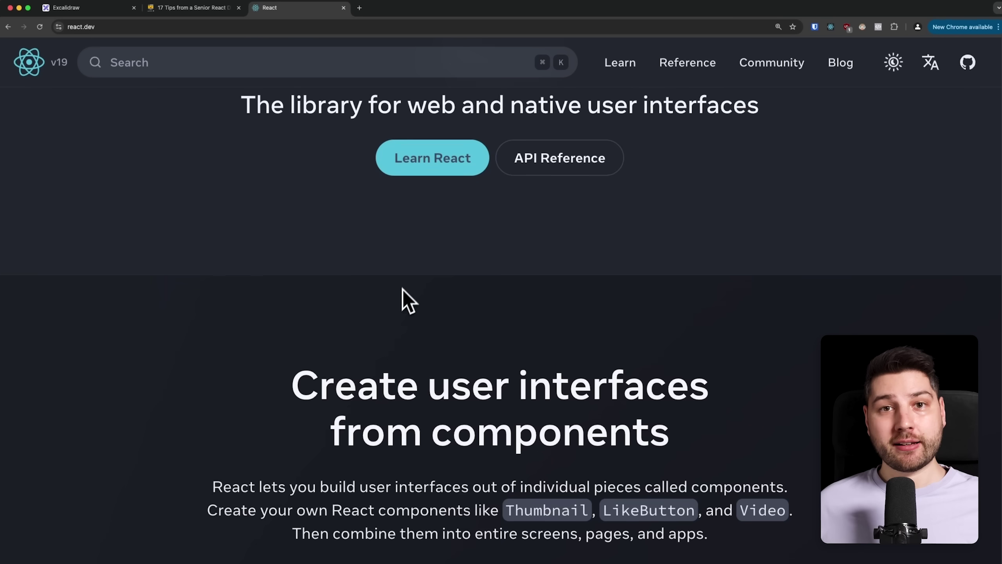
{"action": "scroll", "coordinate": [626, 368], "scroll_direction": "up", "scroll_amount": 3}
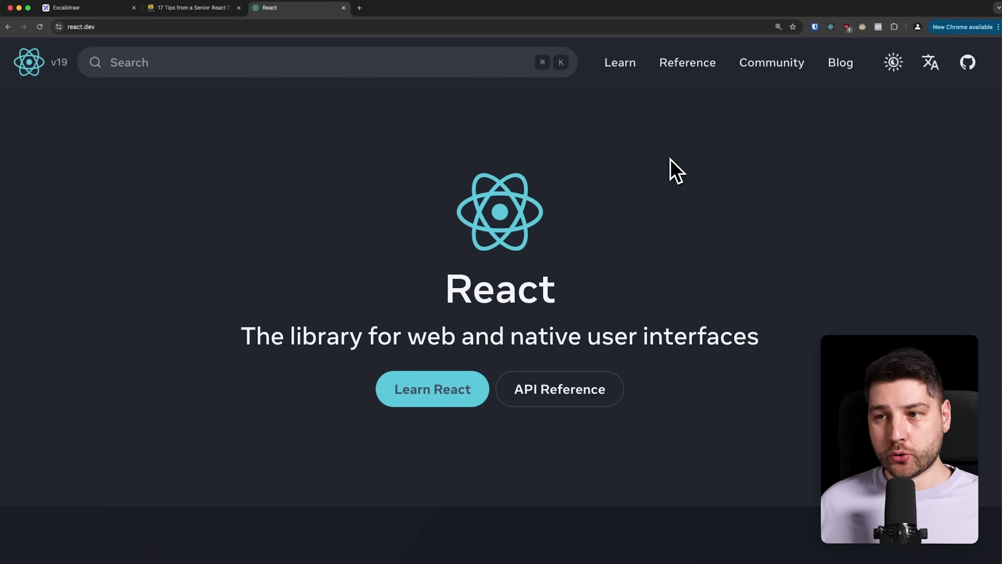
{"action": "scroll", "coordinate": [819, 268], "scroll_direction": "down", "scroll_amount": 3}
{"action": "scroll", "coordinate": [819, 268], "scroll_direction": "up", "scroll_amount": 3}
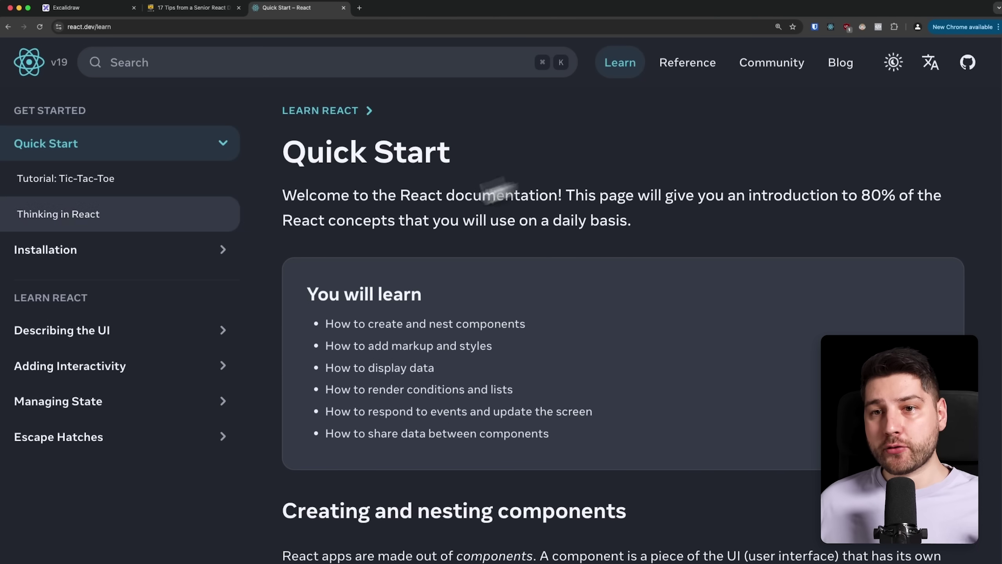
{"action": "scroll", "coordinate": [219, 239], "scroll_direction": "down", "scroll_amount": 5}
{"action": "scroll", "coordinate": [175, 223], "scroll_direction": "up", "scroll_amount": 5}
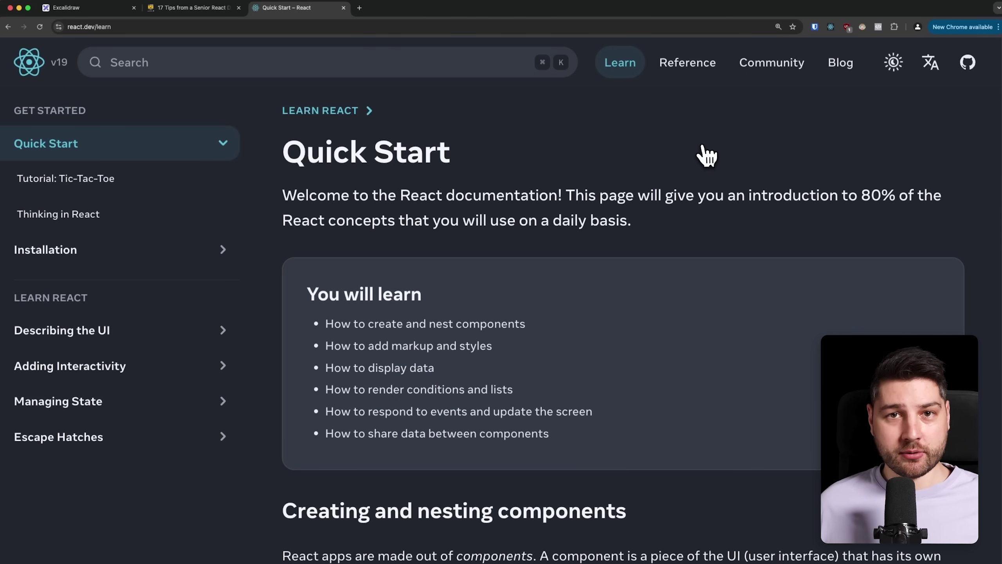
{"action": "scroll", "coordinate": [588, 255], "scroll_direction": "down", "scroll_amount": 3}
{"action": "scroll", "coordinate": [639, 288], "scroll_direction": "up", "scroll_amount": 1}
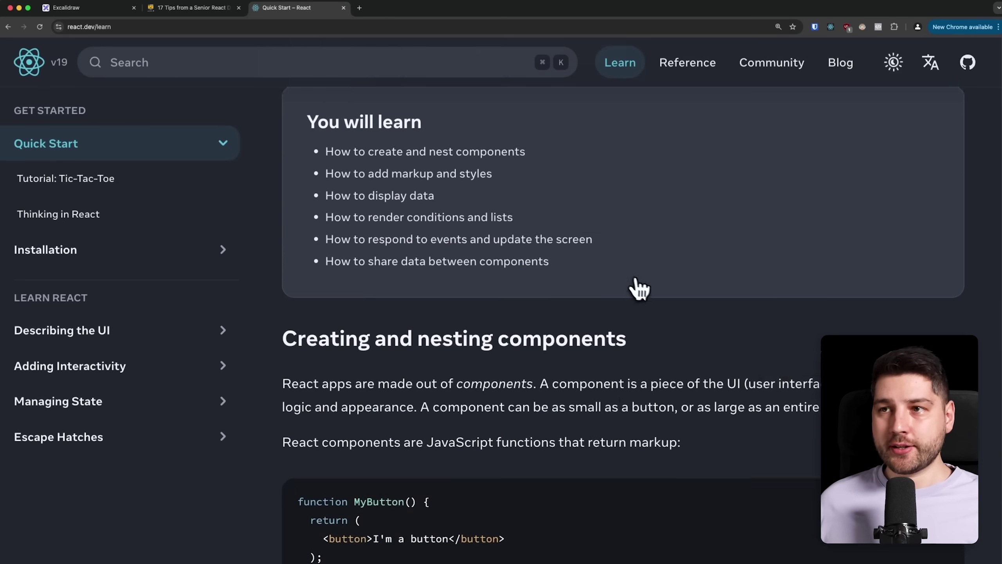
{"action": "scroll", "coordinate": [638, 288], "scroll_direction": "up", "scroll_amount": 2}
{"action": "left_click", "coordinate": [93, 8]}
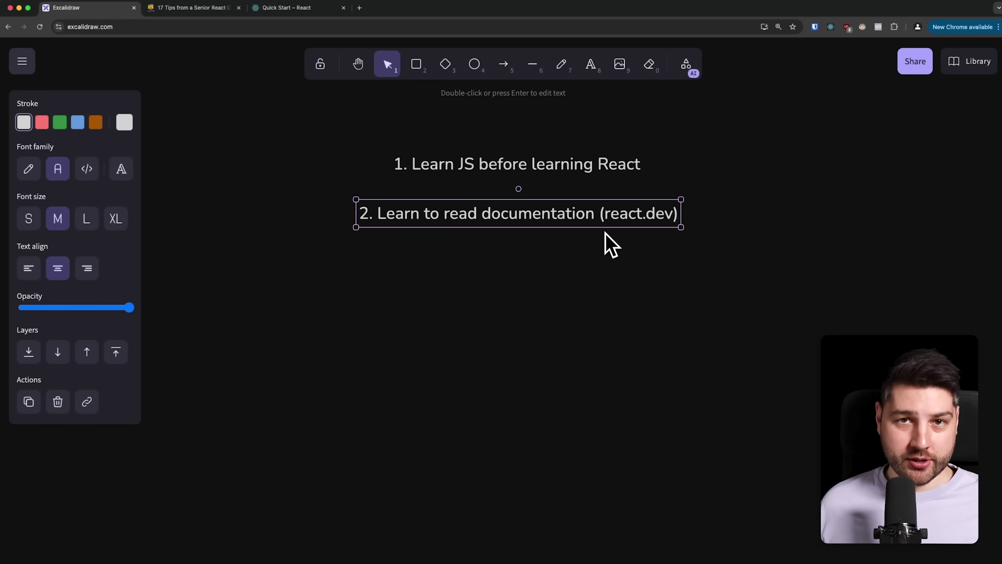
Write '3. Follow the rules of React (rules of hooks)' and centre it under tip 2.
{"action": "left_click", "coordinate": [487, 266]}
{"action": "double_click", "coordinate": [487, 266]}
{"action": "type", "text": "3."}
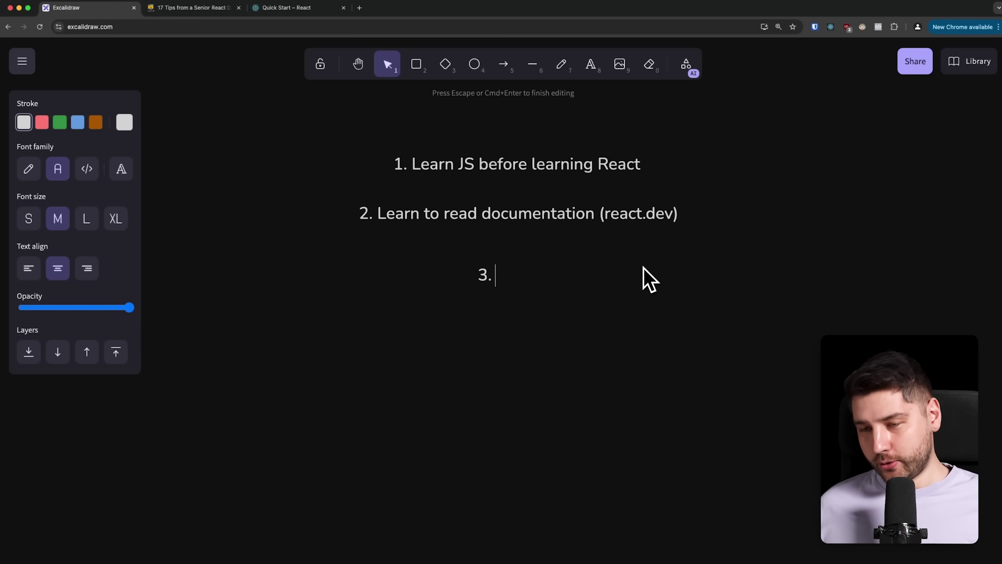
{"action": "type", "text": " Follow the"}
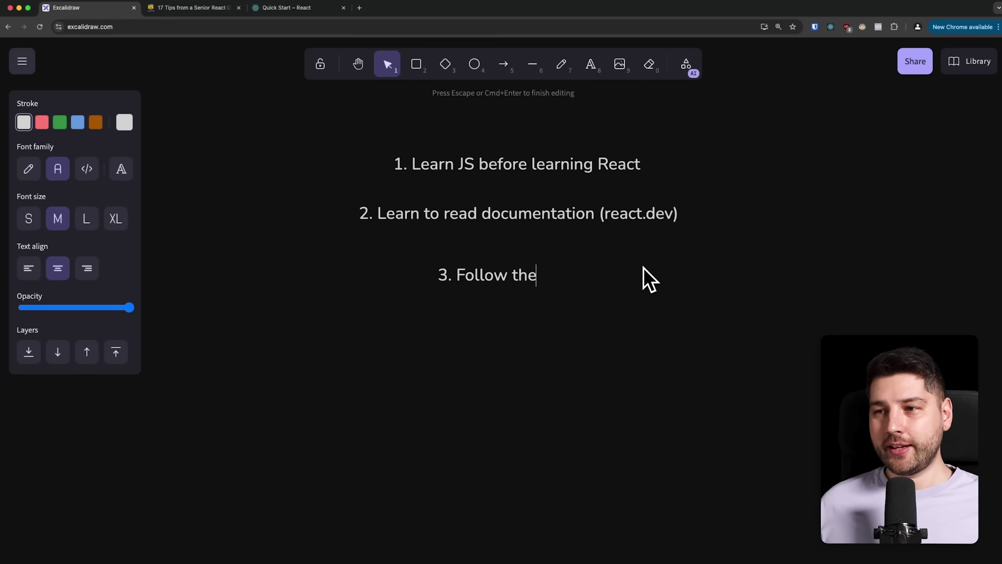
{"action": "type", "text": " rules of React 9"}
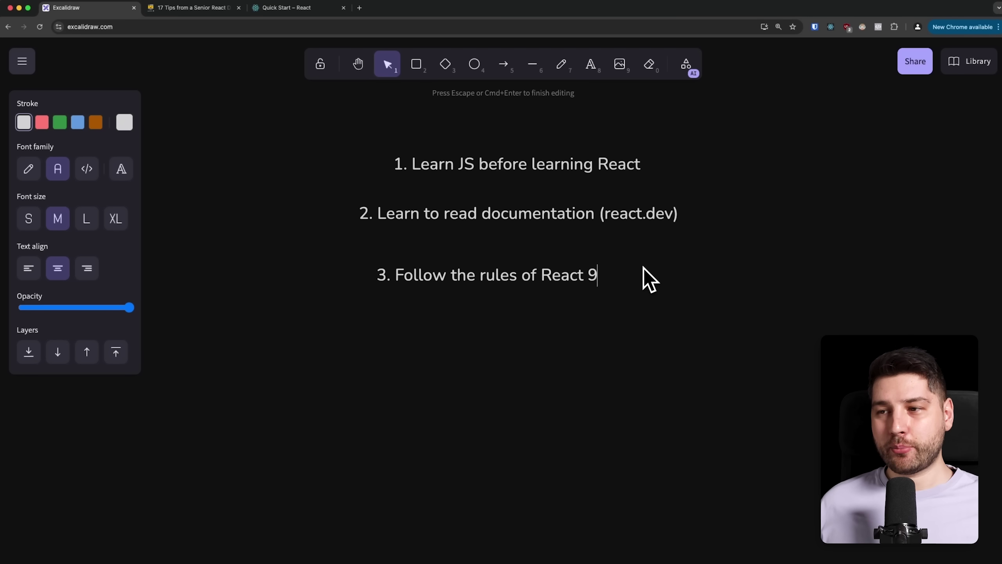
{"action": "key", "text": "BackSpace"}
{"action": "type", "text": "(rules o"}
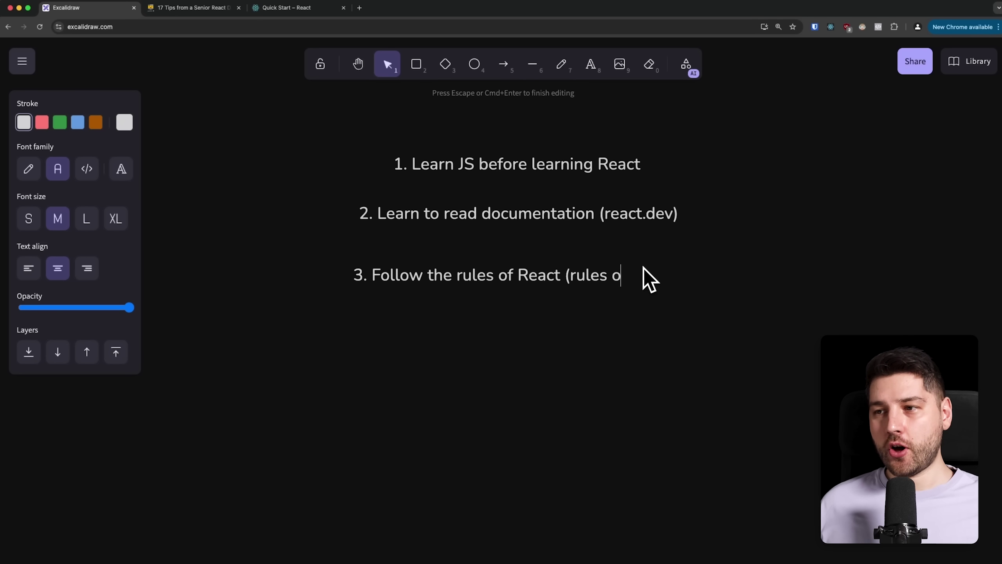
{"action": "type", "text": "f hooks)"}
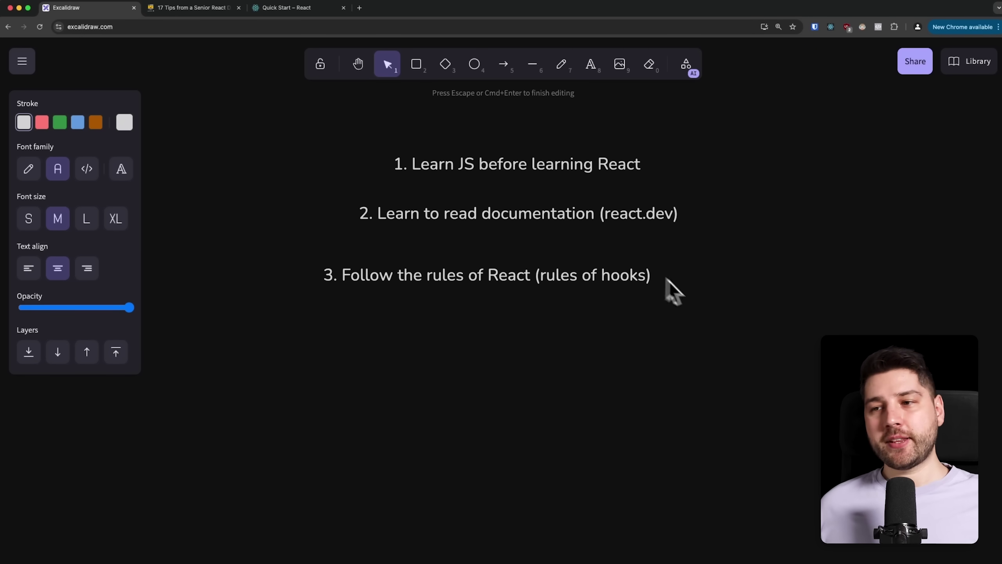
{"action": "left_click", "coordinate": [666, 290]}
{"action": "left_click_drag", "start_coordinate": [484, 280], "coordinate": [521, 269]}
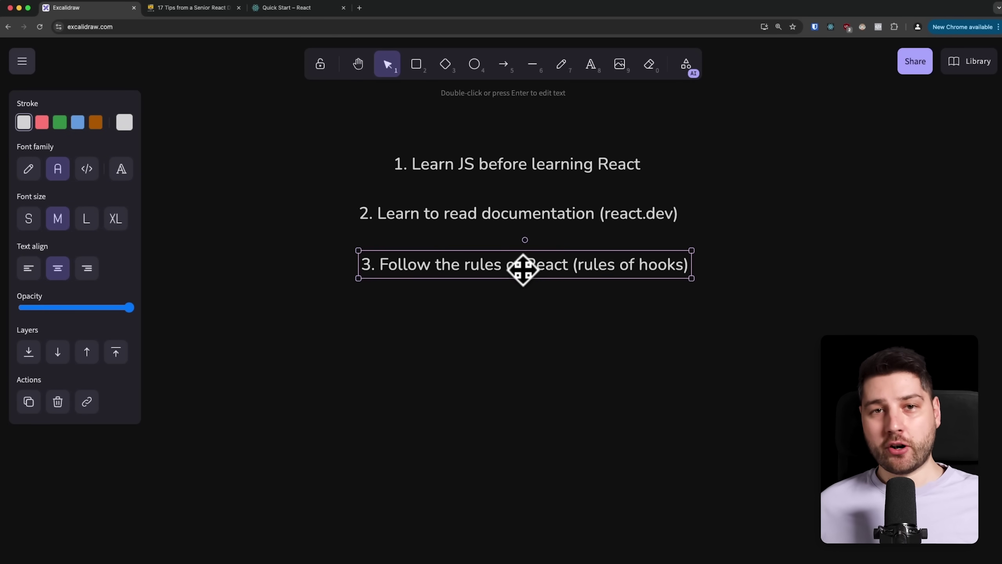
Nudge the third tip slightly down into its final centred position.
{"action": "left_click", "coordinate": [569, 350]}
{"action": "left_click_drag", "start_coordinate": [539, 268], "coordinate": [540, 270]}
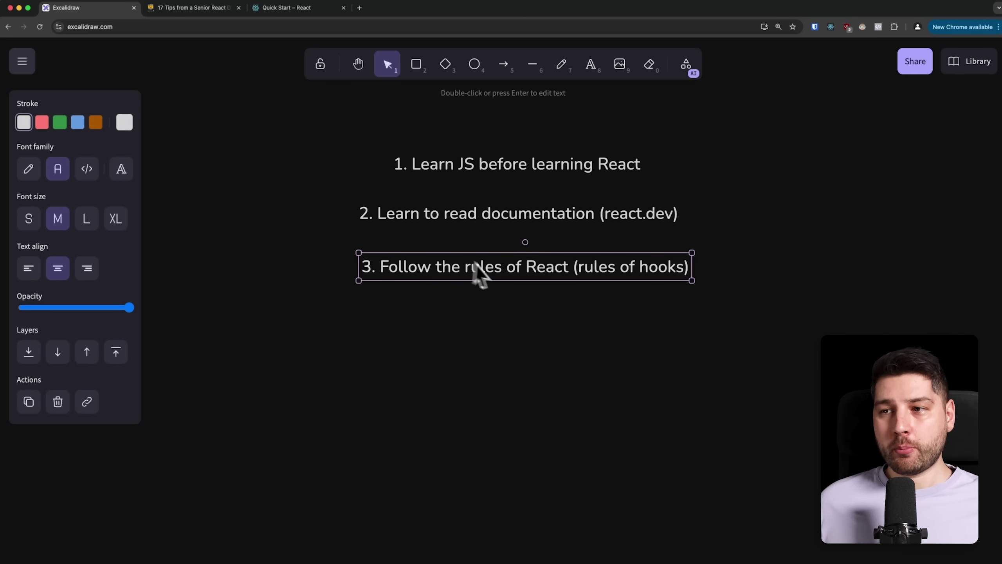
{"action": "right_click", "coordinate": [577, 267]}
{"action": "left_click", "coordinate": [513, 312]}
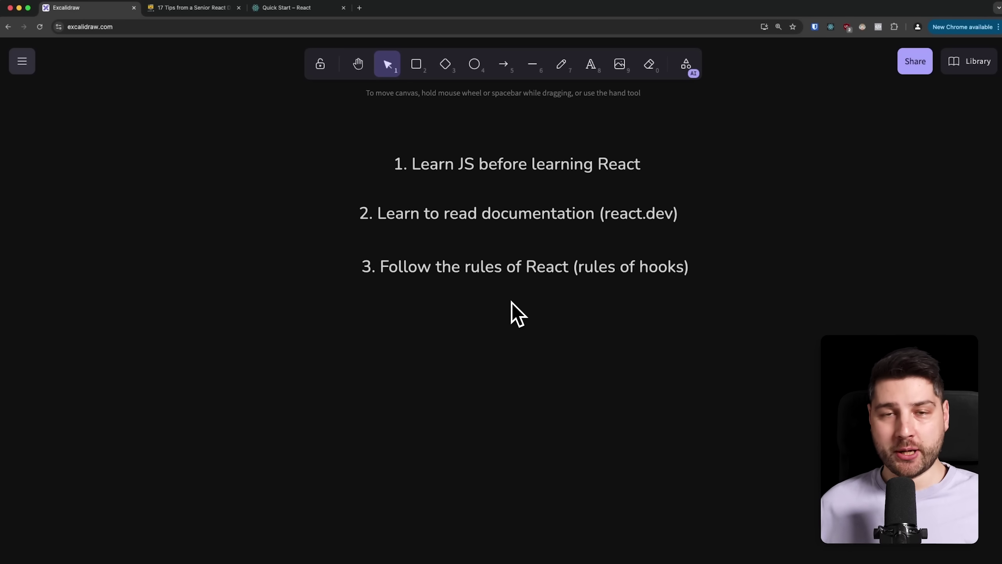
{"action": "left_click", "coordinate": [517, 278]}
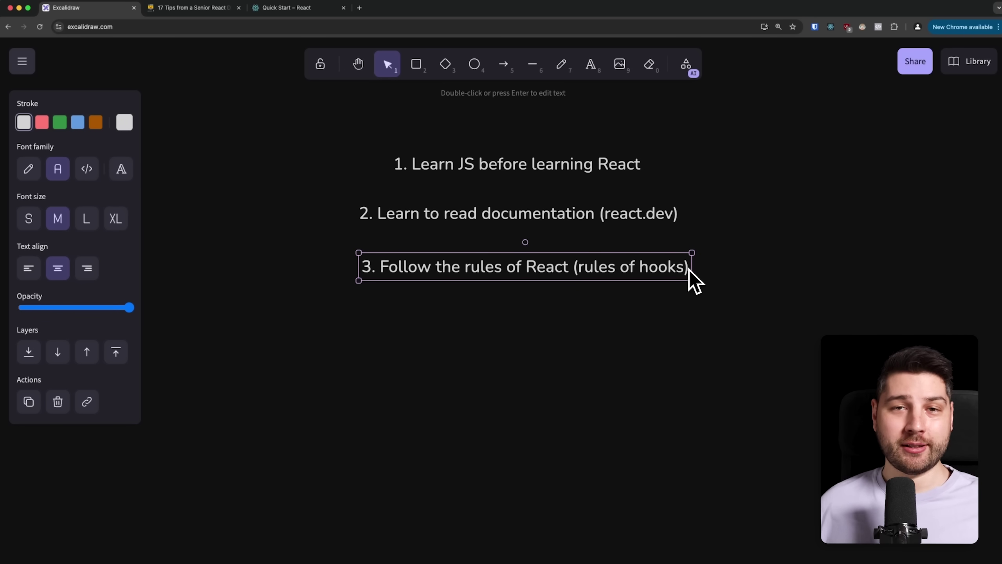
Write '4. Follow the Single Responsibility Principle', fixing the typo, and place it under tip 3.
{"action": "key", "text": "Return"}
{"action": "type", "text": "4. "}
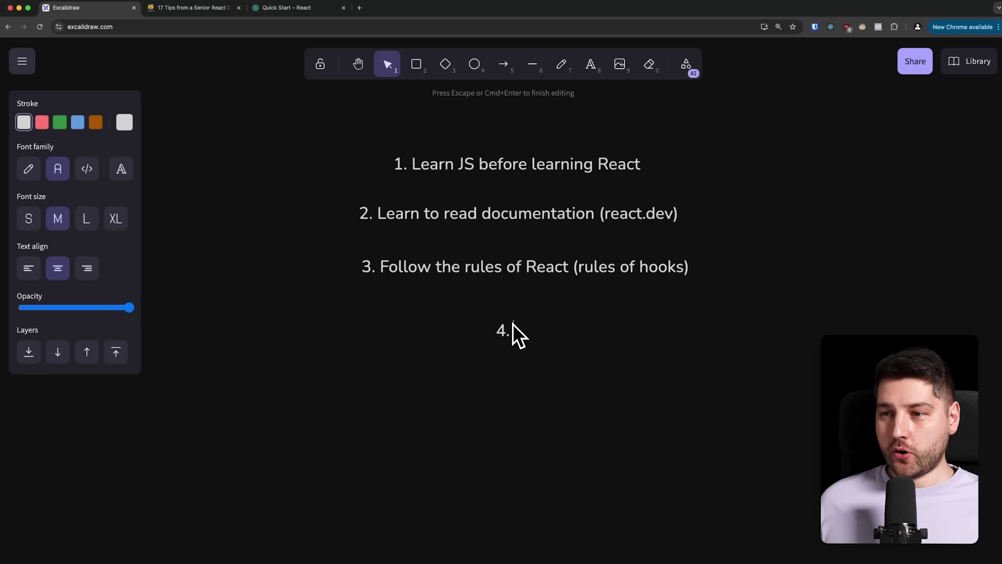
{"action": "type", "text": "Fo"}
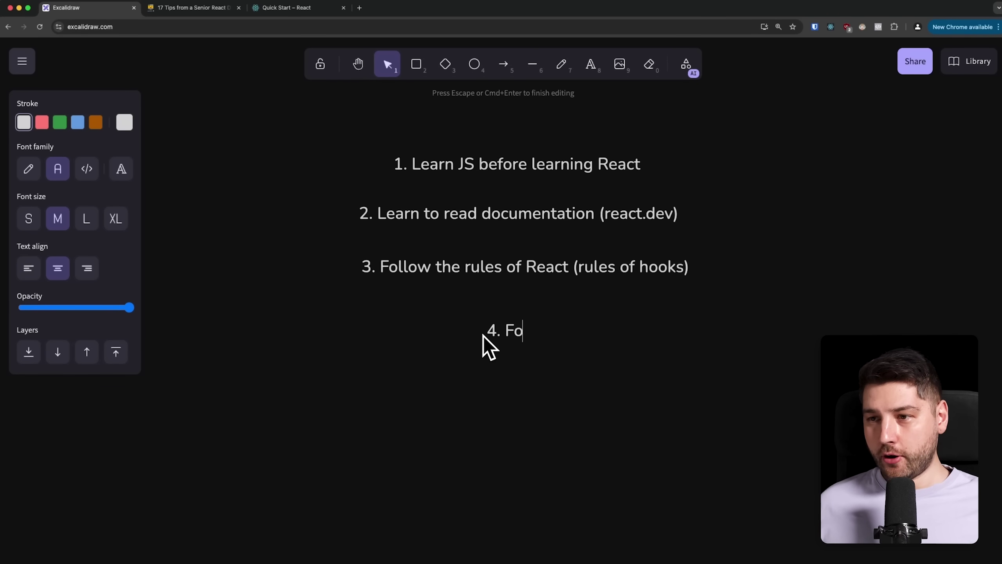
{"action": "type", "text": "llow the Single Responsibi"}
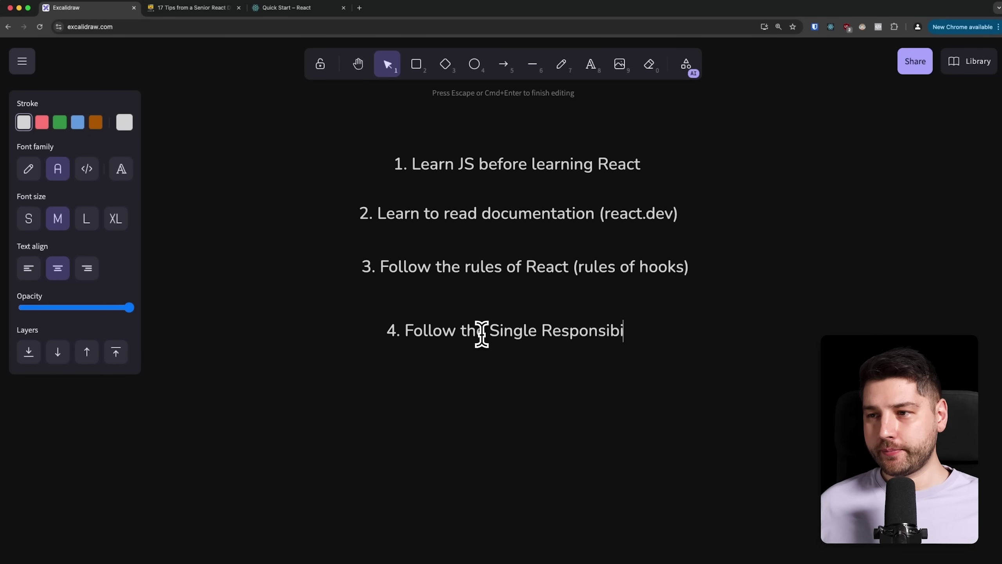
{"action": "type", "text": "lity Principle"}
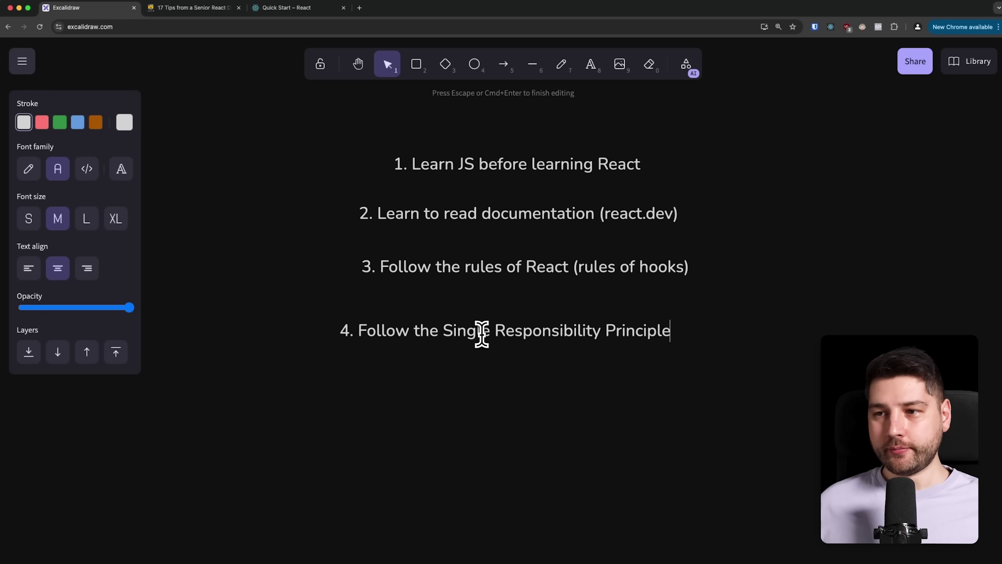
{"action": "right_click", "coordinate": [482, 332]}
{"action": "left_click", "coordinate": [443, 427]}
{"action": "left_click_drag", "start_coordinate": [446, 352], "coordinate": [486, 330]}
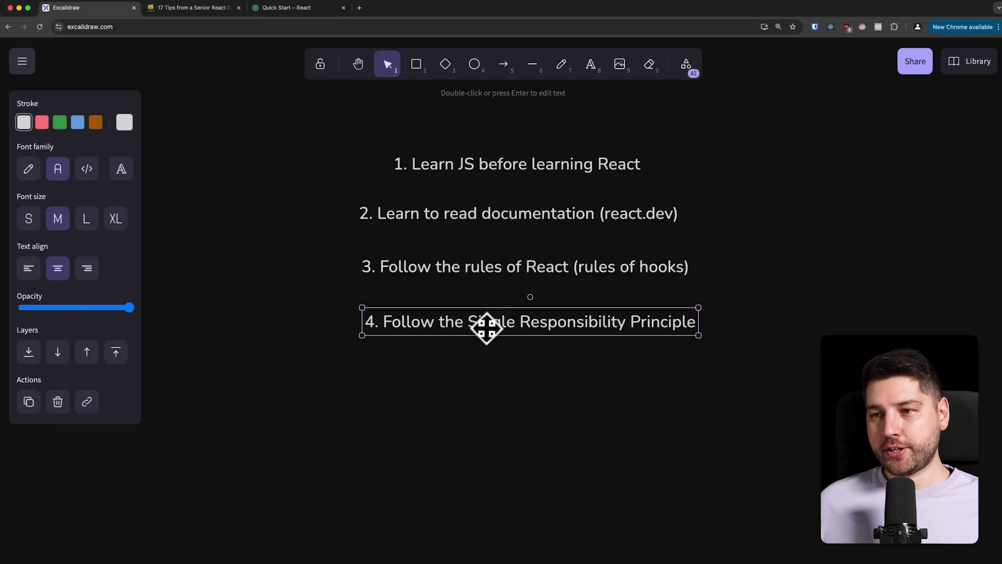
{"action": "left_click_drag", "start_coordinate": [575, 324], "coordinate": [563, 324]}
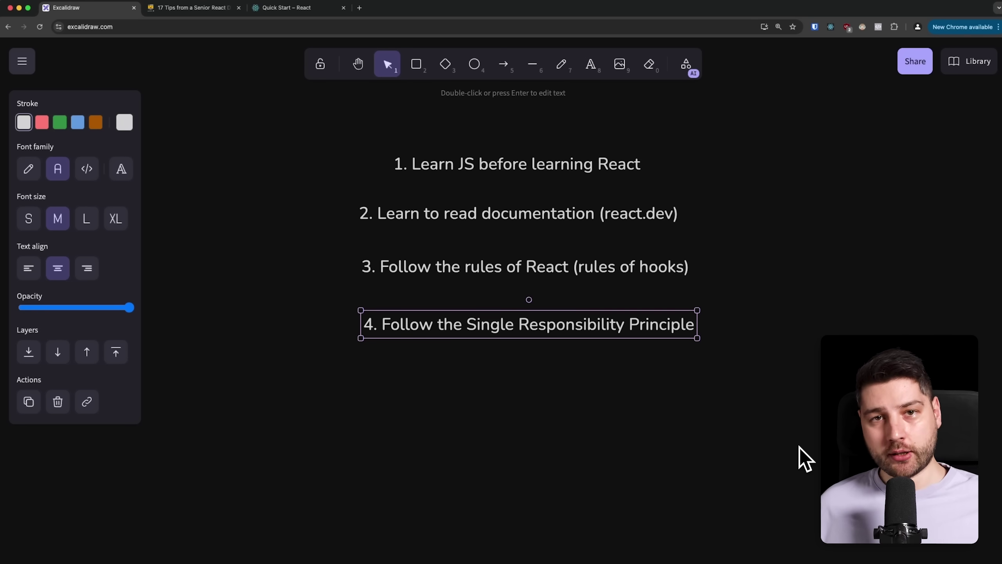
{"action": "left_click", "coordinate": [380, 306]}
Compare the fourth tip against the third and shift it slightly left and up.
{"action": "left_click_drag", "start_coordinate": [317, 286], "coordinate": [776, 396]}
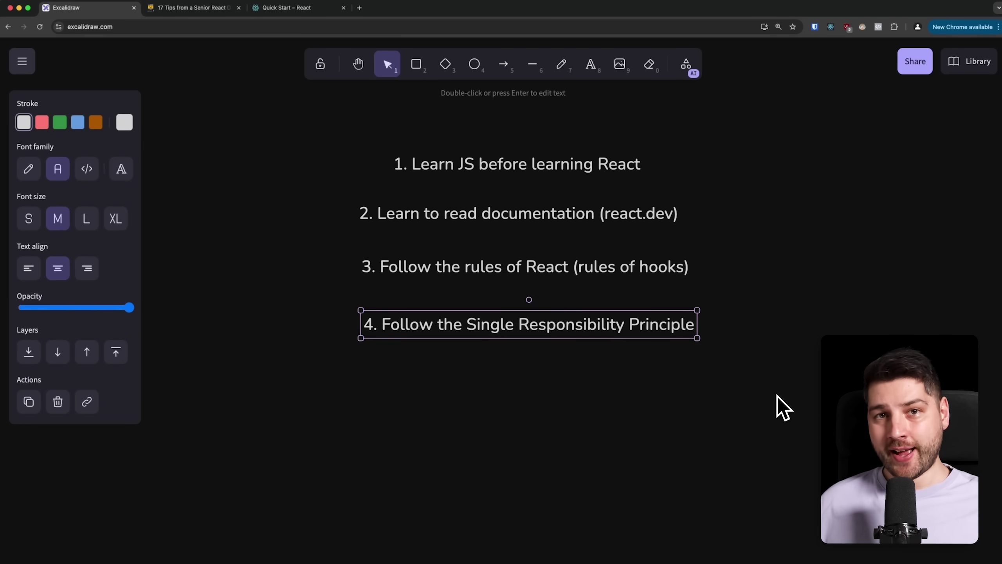
{"action": "left_click", "coordinate": [639, 399]}
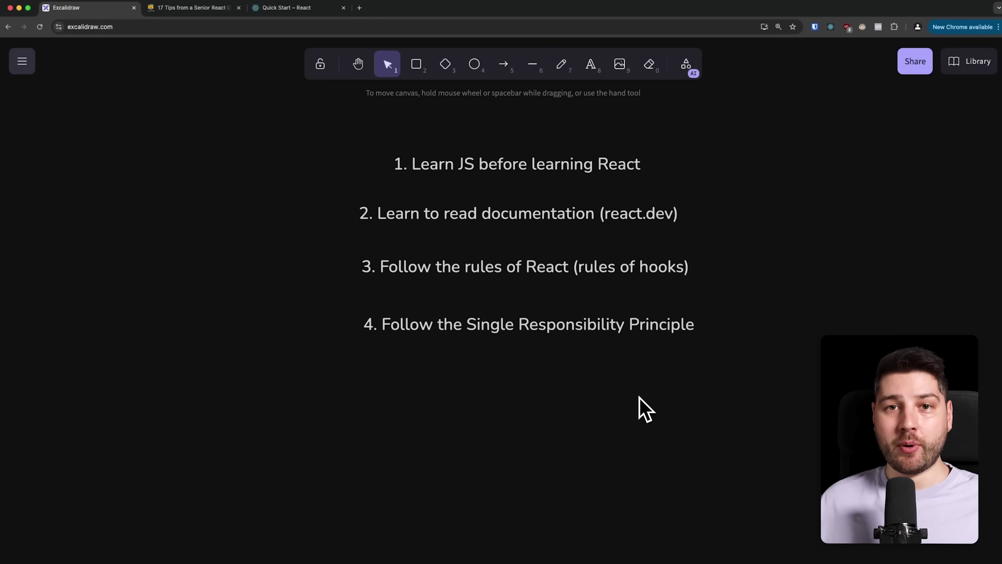
{"action": "left_click", "coordinate": [593, 331]}
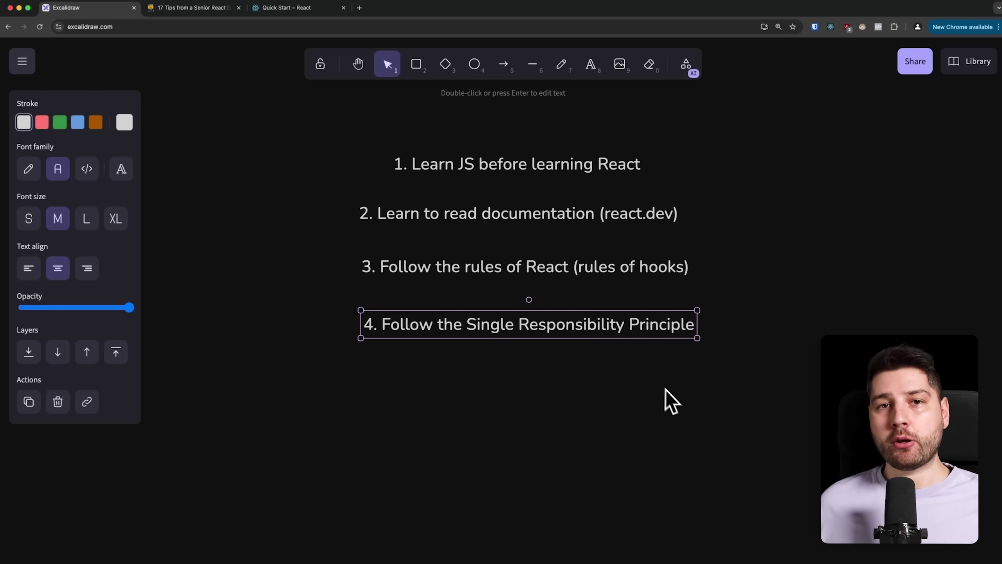
{"action": "left_click", "coordinate": [499, 270]}
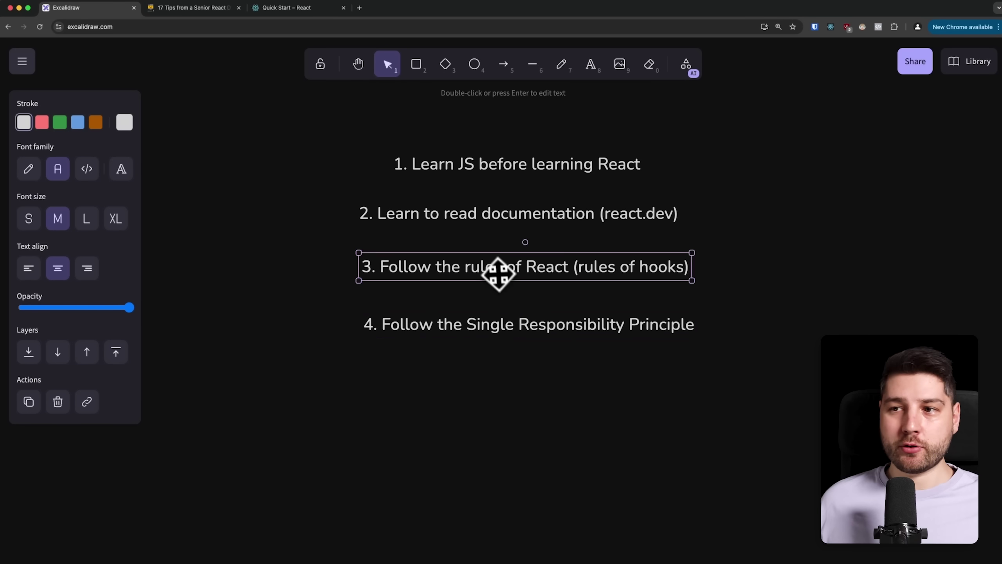
{"action": "left_click", "coordinate": [557, 329]}
{"action": "left_click_drag", "start_coordinate": [557, 328], "coordinate": [552, 326]}
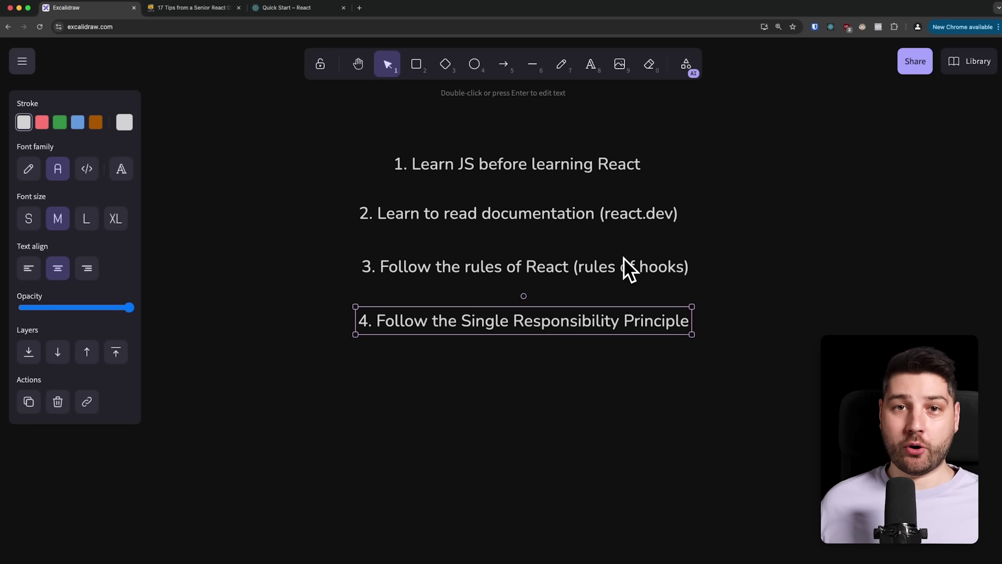
{"action": "double_click", "coordinate": [503, 380]}
{"action": "type", "text": "5. Don"}
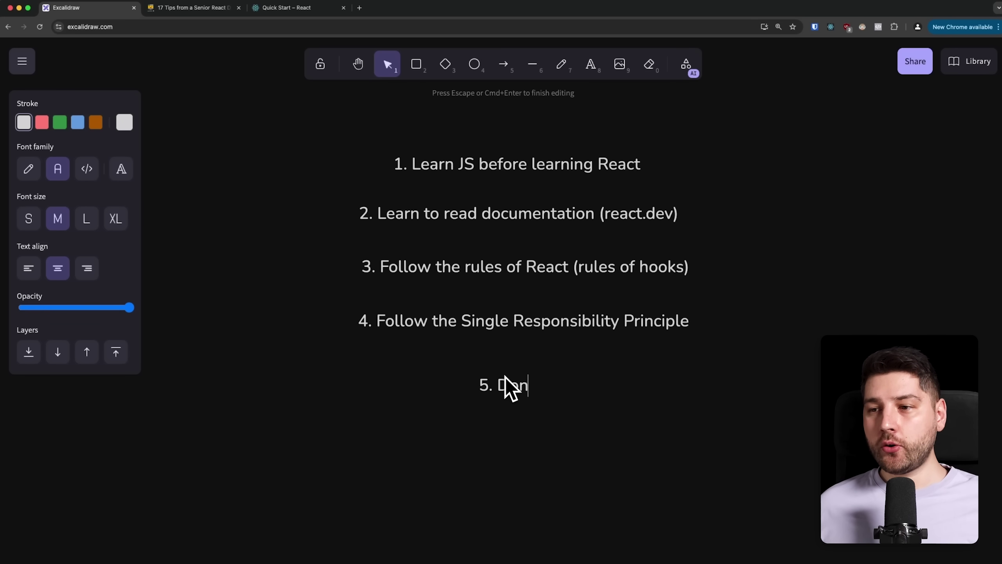
{"action": "type", "text": "'t make everythin reusa"}
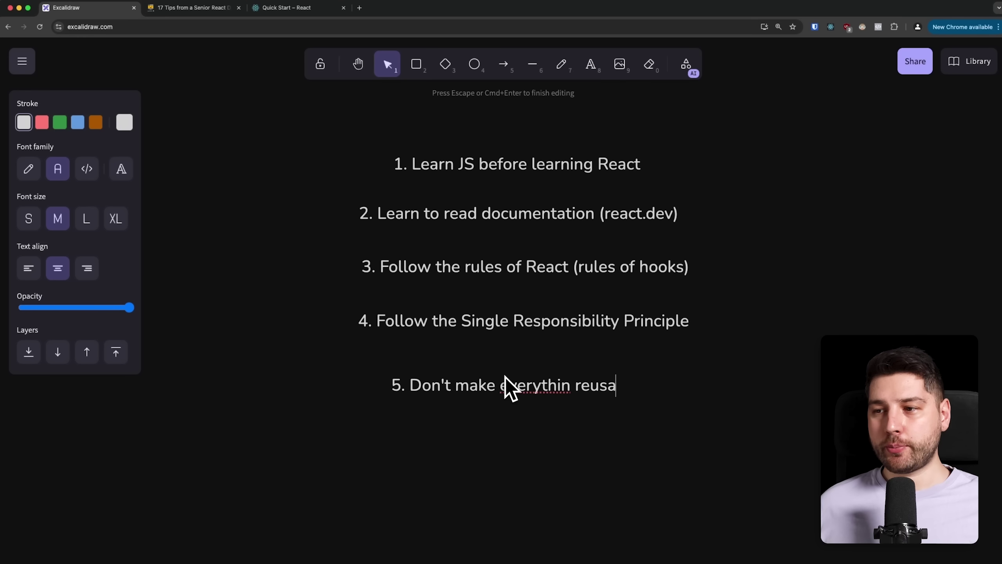
{"action": "type", "text": "lbe"}
Finish '5. Don't make everything reusable' and move it up beneath the fourth tip.
{"action": "key", "text": "Escape"}
{"action": "left_click_drag", "start_coordinate": [522, 395], "coordinate": [525, 381]}
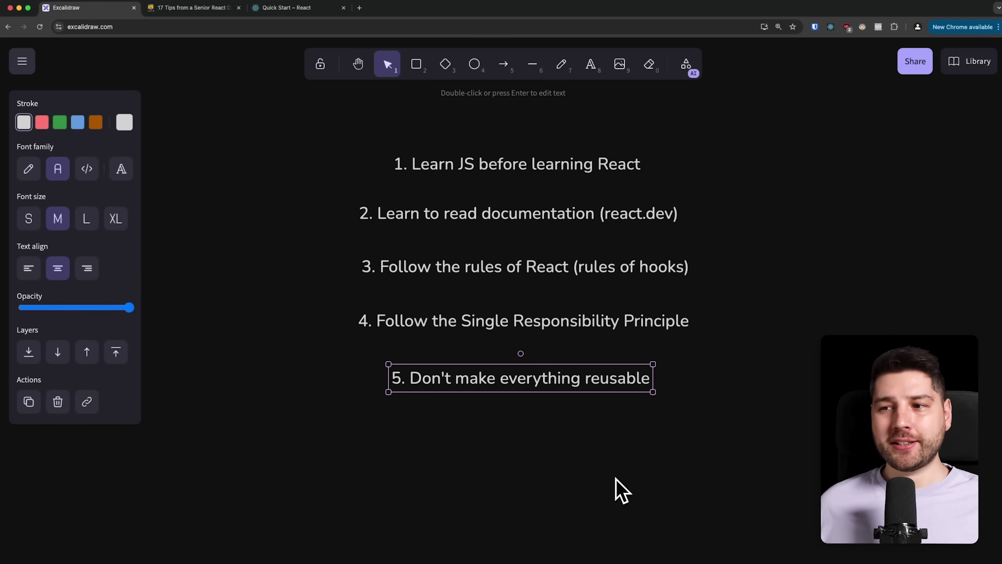
{"action": "left_click", "coordinate": [587, 439]}
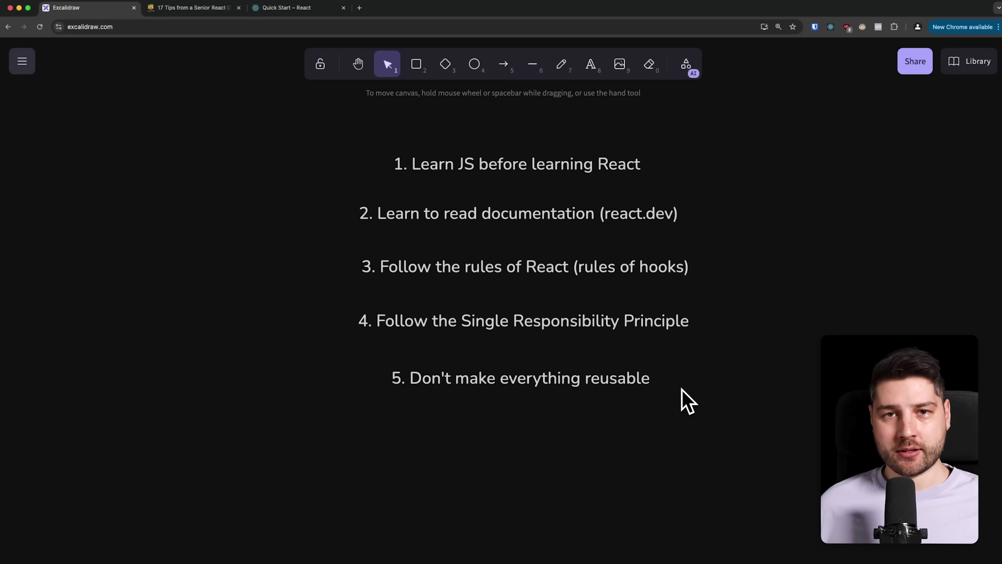
{"action": "left_click", "coordinate": [585, 383]}
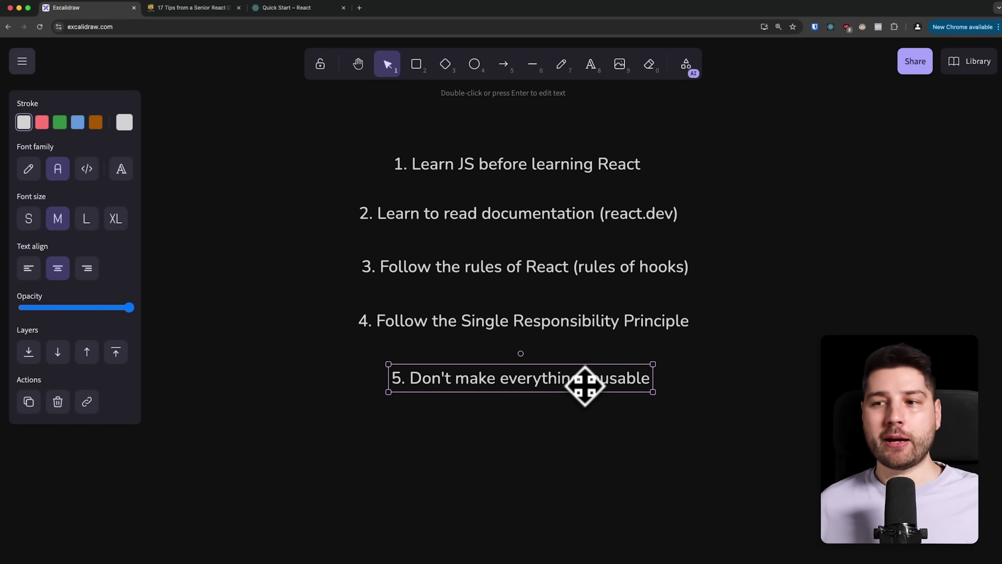
{"action": "left_click", "coordinate": [527, 480]}
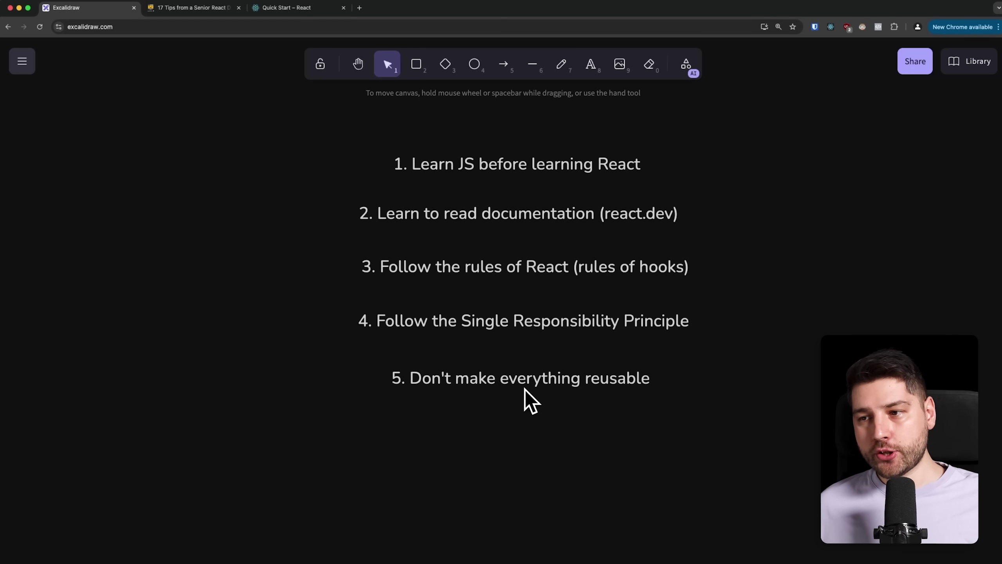
{"action": "left_click_drag", "start_coordinate": [710, 348], "coordinate": [280, 462]}
{"action": "left_click", "coordinate": [426, 466]}
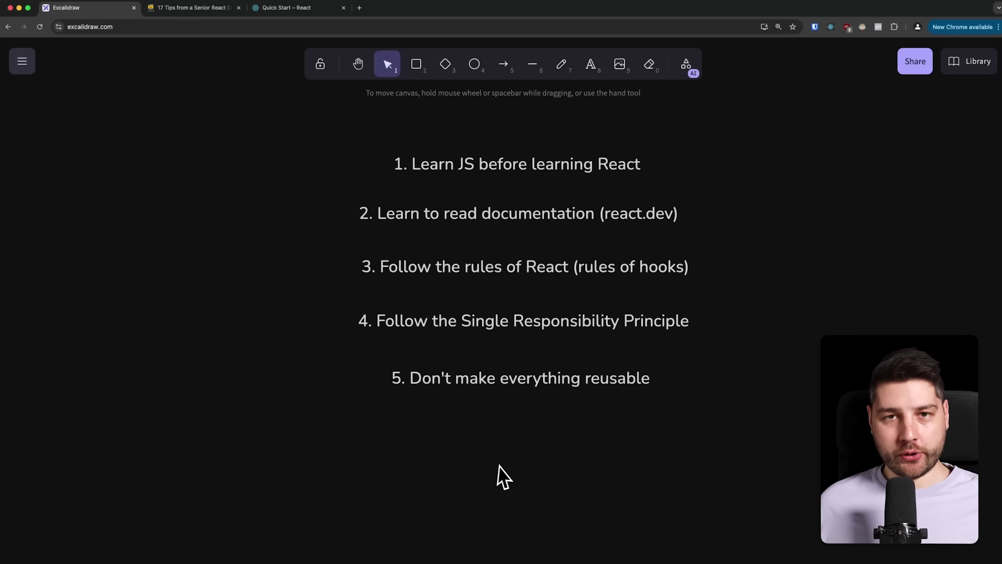
{"action": "double_click", "coordinate": [510, 425]}
{"action": "type", "text": "6"}
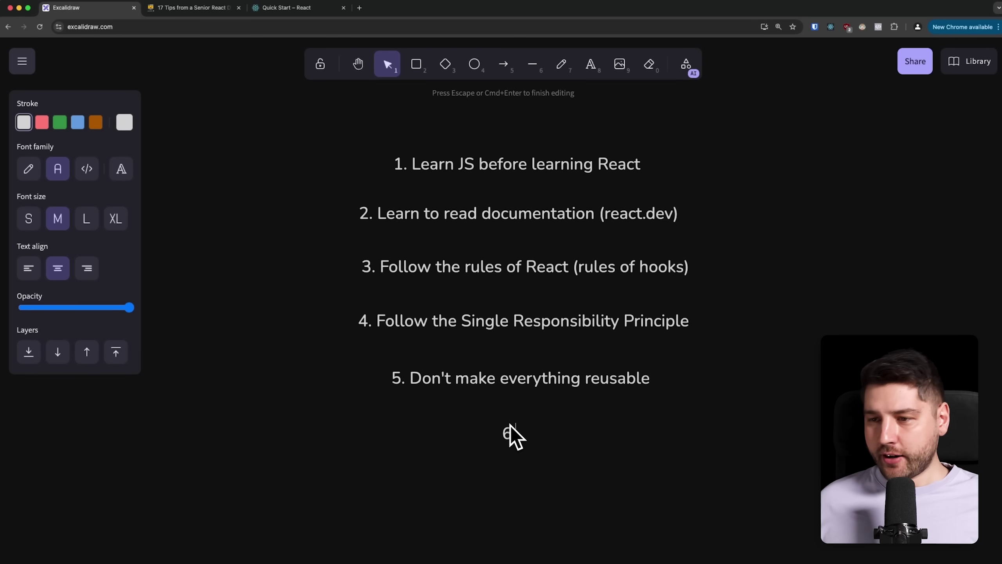
{"action": "type", "text": "."}
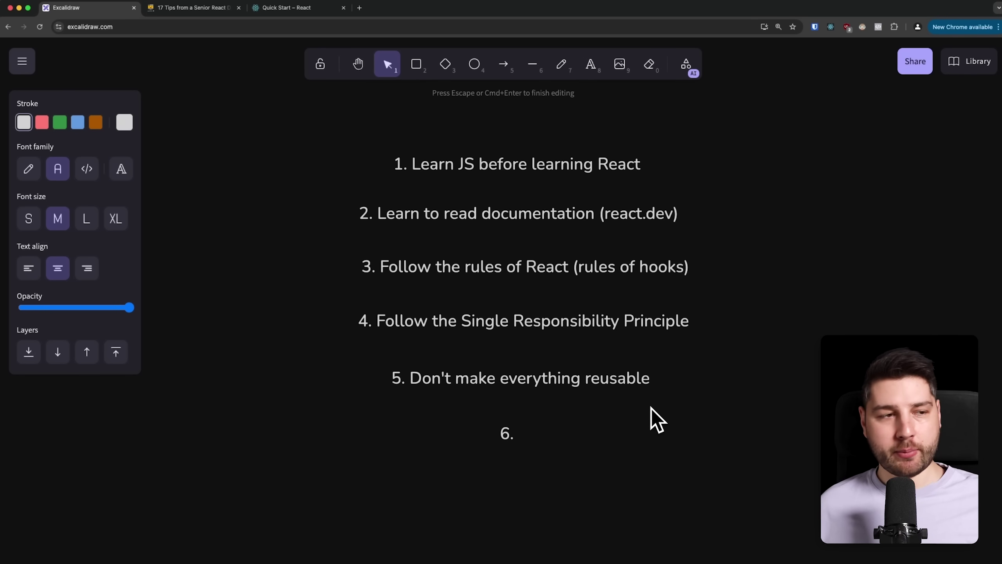
{"action": "type", "text": "Use "}
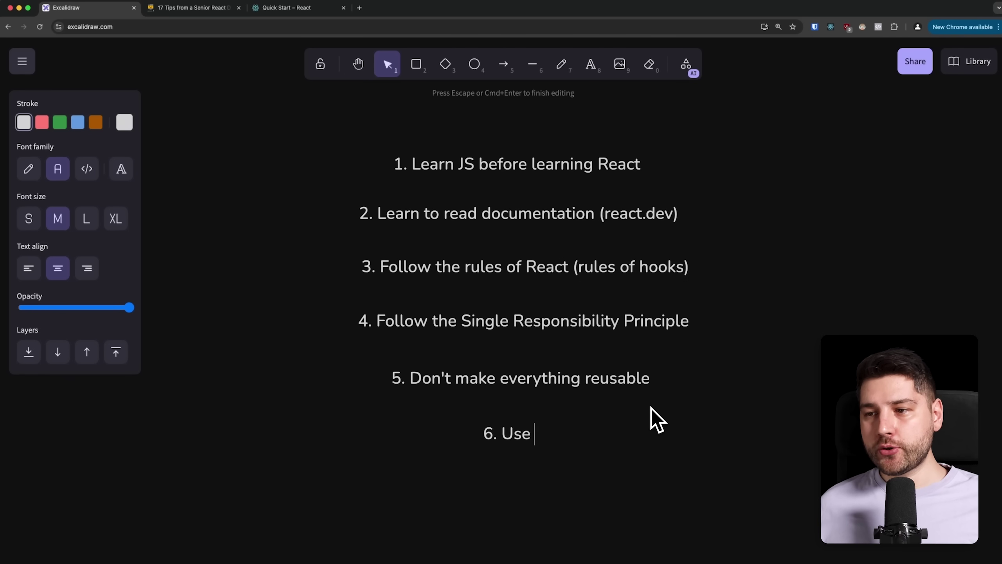
{"action": "type", "text": "a feature based fo"}
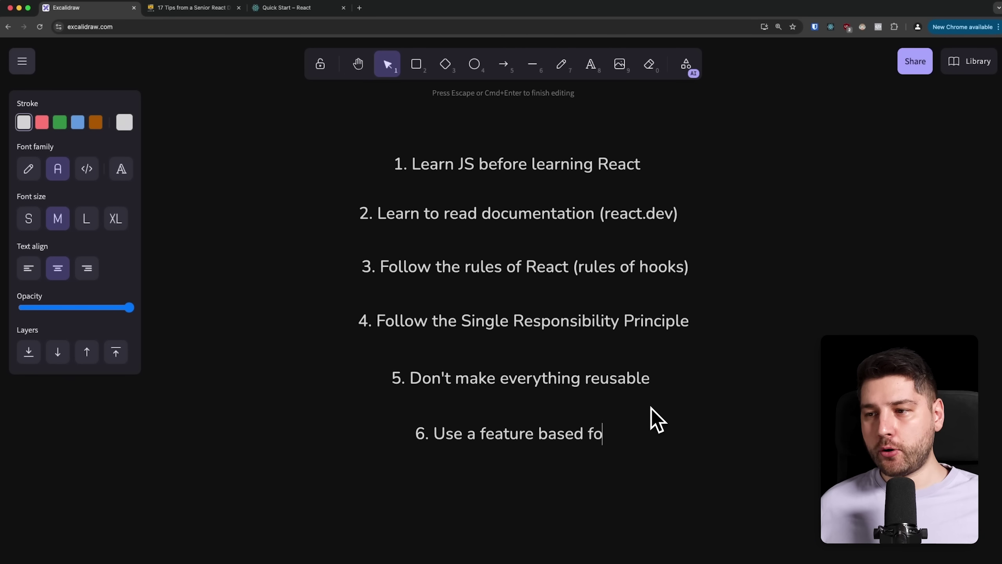
{"action": "type", "text": "lder structure"}
Finish '6. Use a feature based folder structure' and centre it beneath the fifth tip.
{"action": "left_click", "coordinate": [532, 478]}
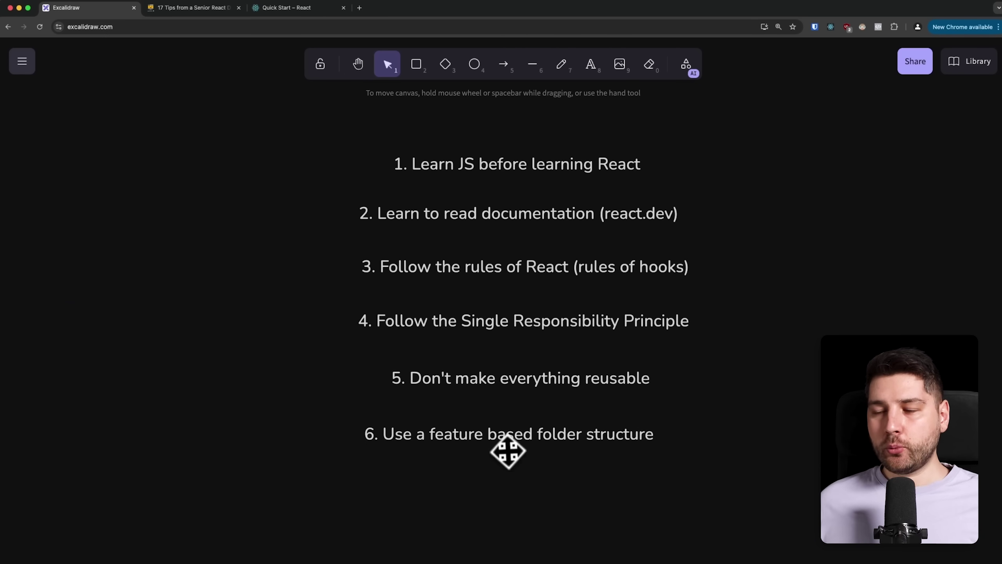
{"action": "left_click_drag", "start_coordinate": [508, 451], "coordinate": [521, 442]}
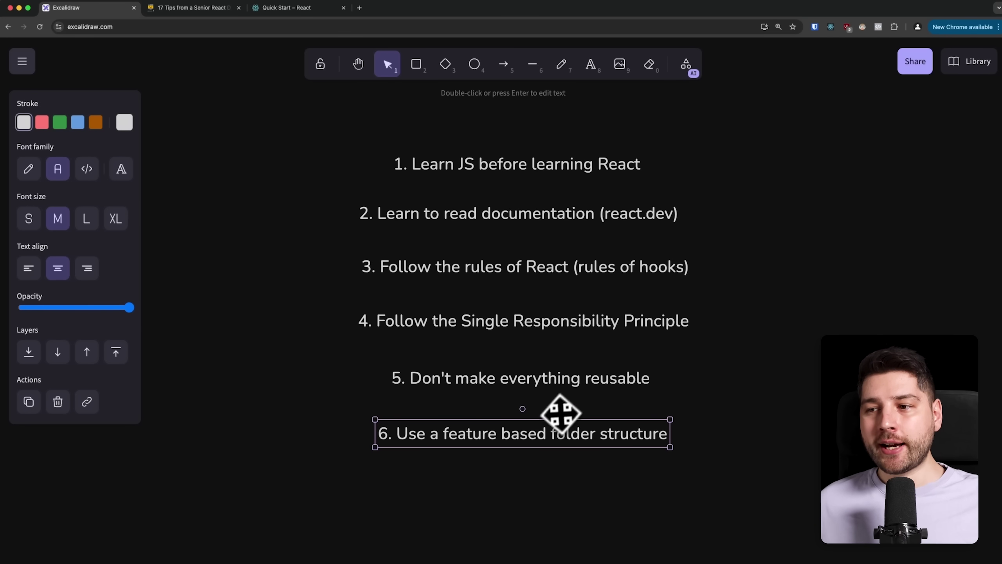
{"action": "left_click_drag", "start_coordinate": [550, 436], "coordinate": [551, 435]}
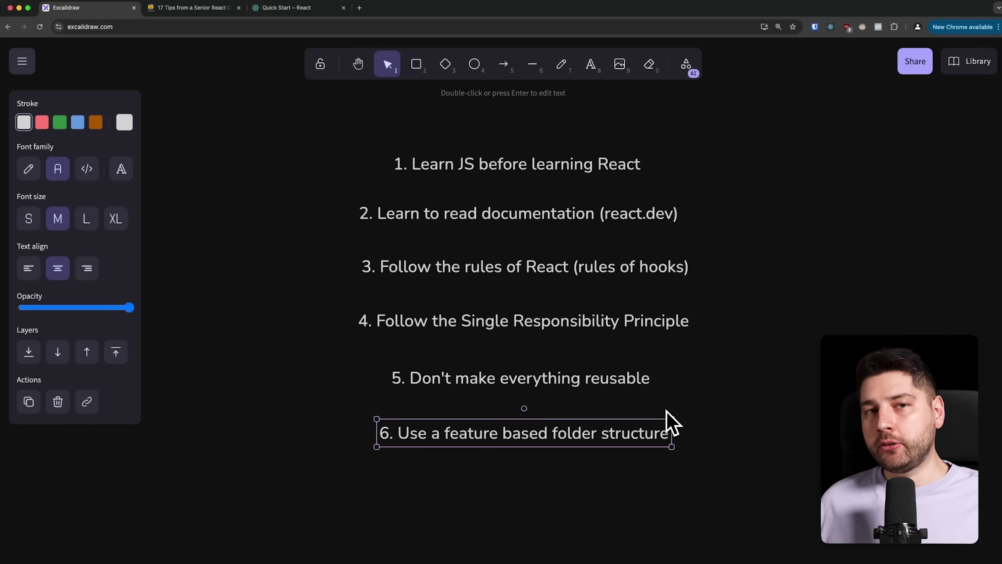
{"action": "double_click", "coordinate": [517, 482]}
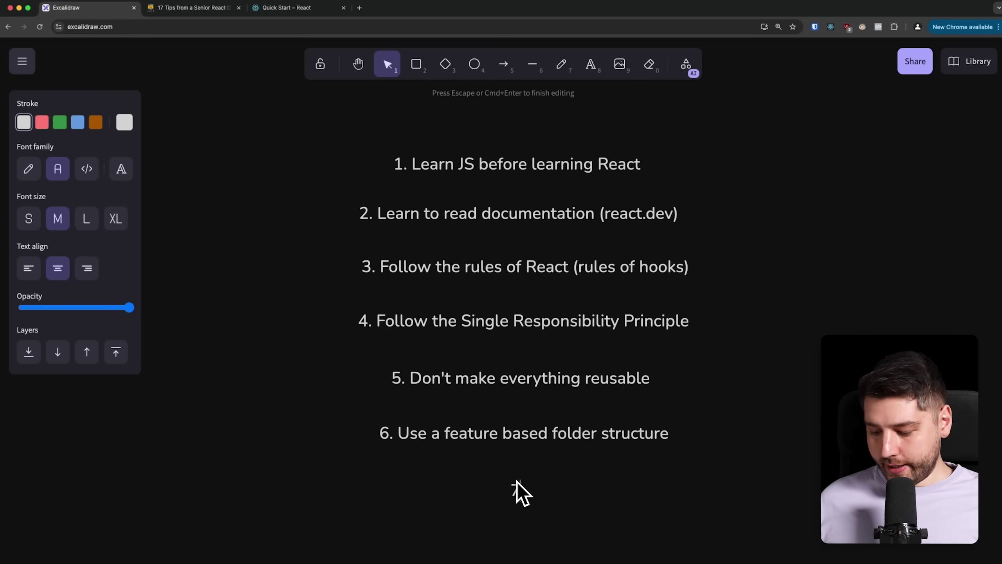
{"action": "type", "text": "7"}
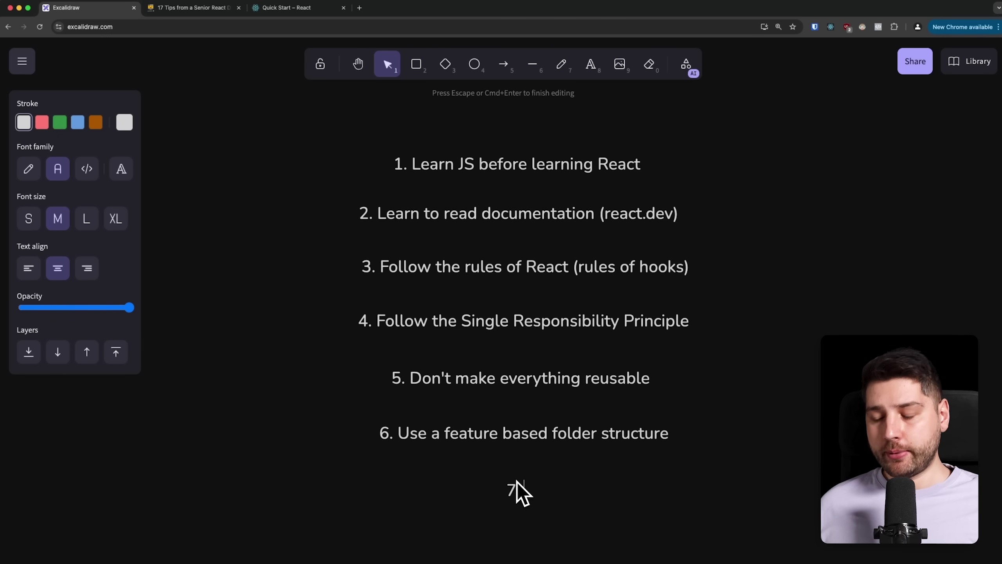
{"action": "type", "text": ". Use T"}
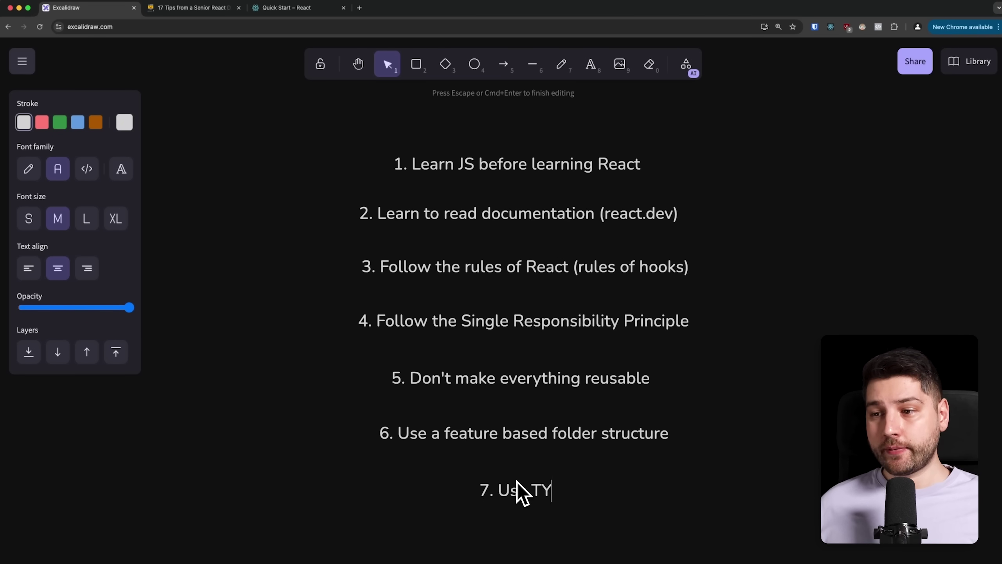
{"action": "type", "text": "ype"}
Finish tip '7. Use Typescript' and add tip 8 below it.
{"action": "key", "text": "BackSpace"}
{"action": "key", "text": "BackSpace"}
{"action": "key", "text": "BackSpace"}
{"action": "type", "text": "Yy"}
{"action": "key", "text": "BackSpace"}
{"action": "key", "text": "BackSpace"}
{"action": "type", "text": "ypescript"}
{"action": "key", "text": "Escape"}
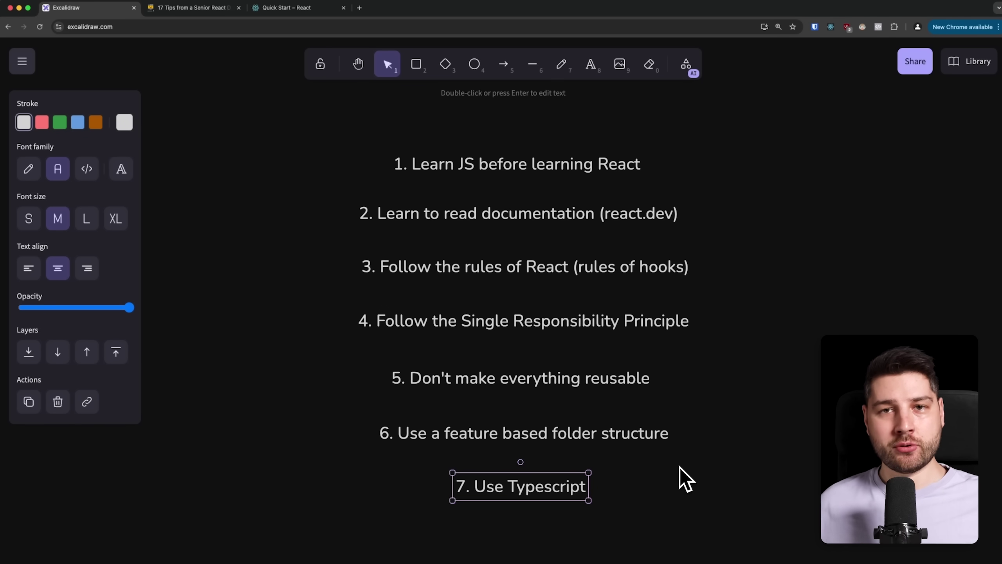
{"action": "left_click", "coordinate": [501, 365]}
{"action": "scroll", "coordinate": [501, 365], "scroll_direction": "down", "scroll_amount": 3}
{"action": "type", "text": ". Build divers"}
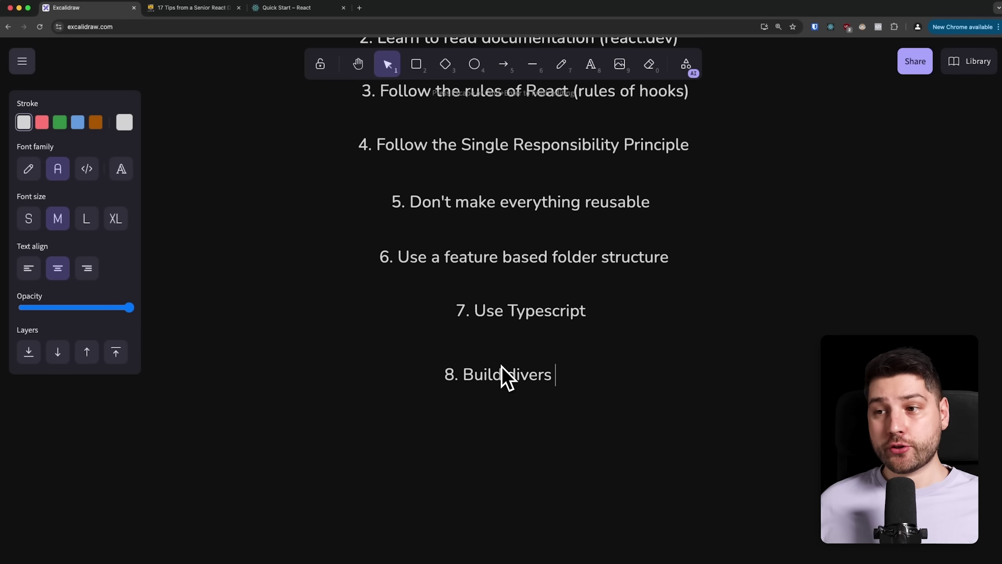
{"action": "type", "text": " projects"}
{"action": "left_click", "coordinate": [498, 447]}
Correct 'divers' to 'diverse' in tip 8 and centre it under item 7.
{"action": "left_click", "coordinate": [501, 382]}
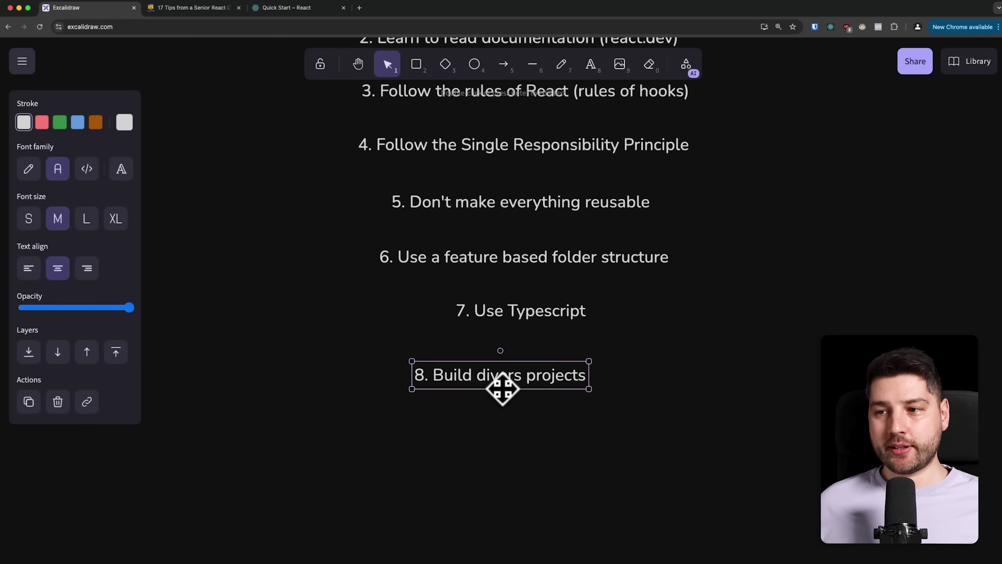
{"action": "double_click", "coordinate": [506, 387]}
{"action": "left_click", "coordinate": [513, 376]}
{"action": "type", "text": "e"}
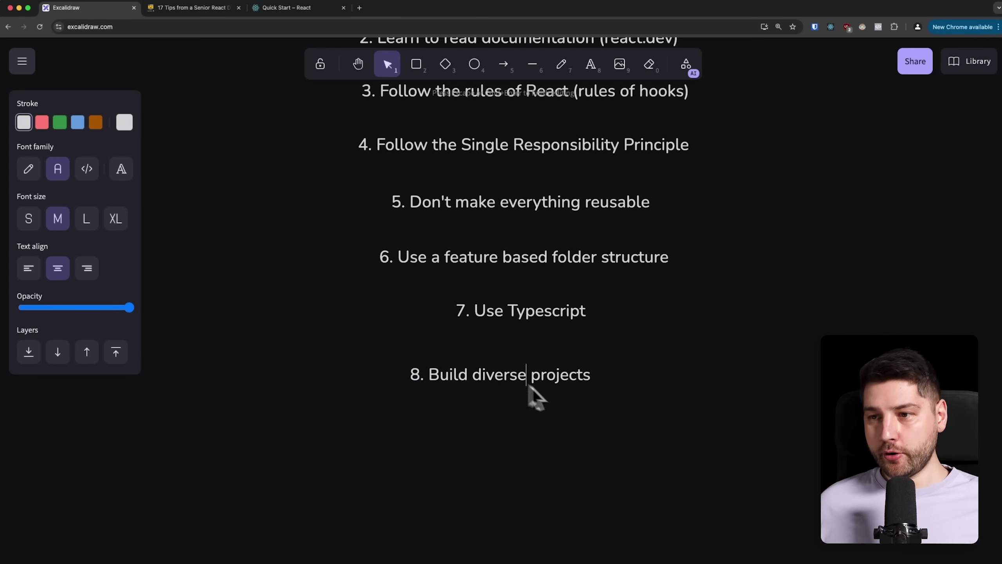
{"action": "left_click", "coordinate": [530, 396]}
{"action": "left_click_drag", "start_coordinate": [527, 376], "coordinate": [536, 362]}
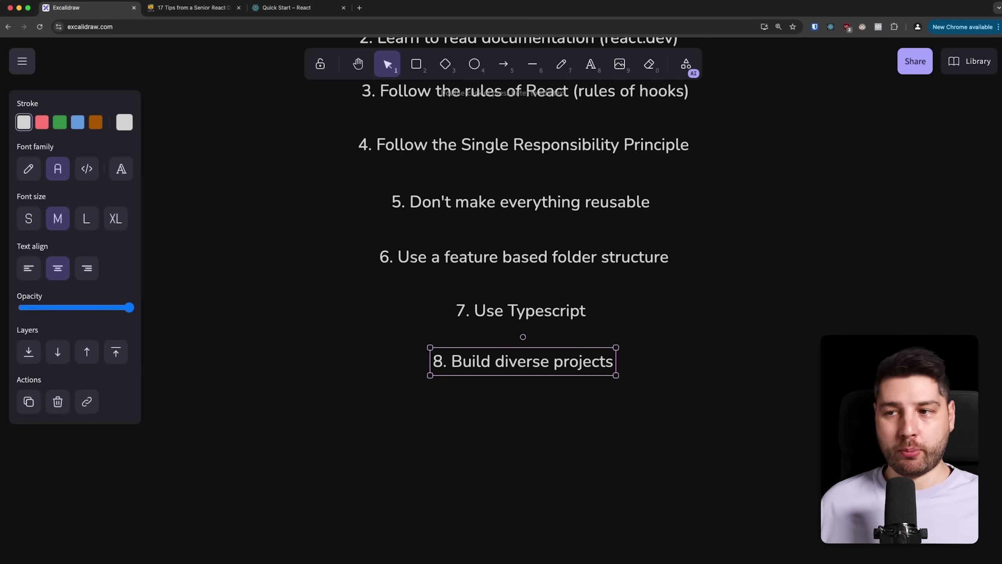
{"action": "left_click", "coordinate": [782, 423]}
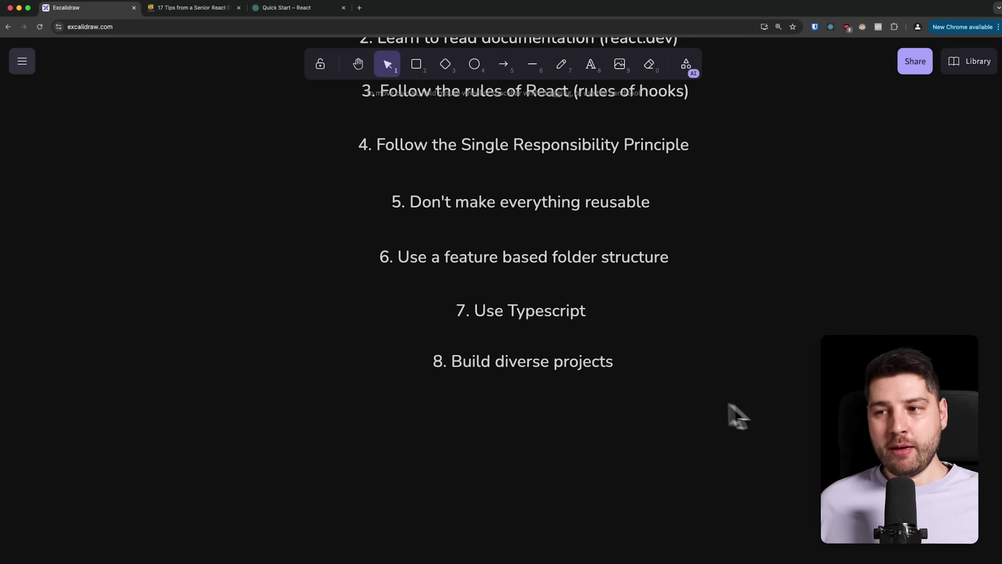
{"action": "left_click", "coordinate": [533, 364]}
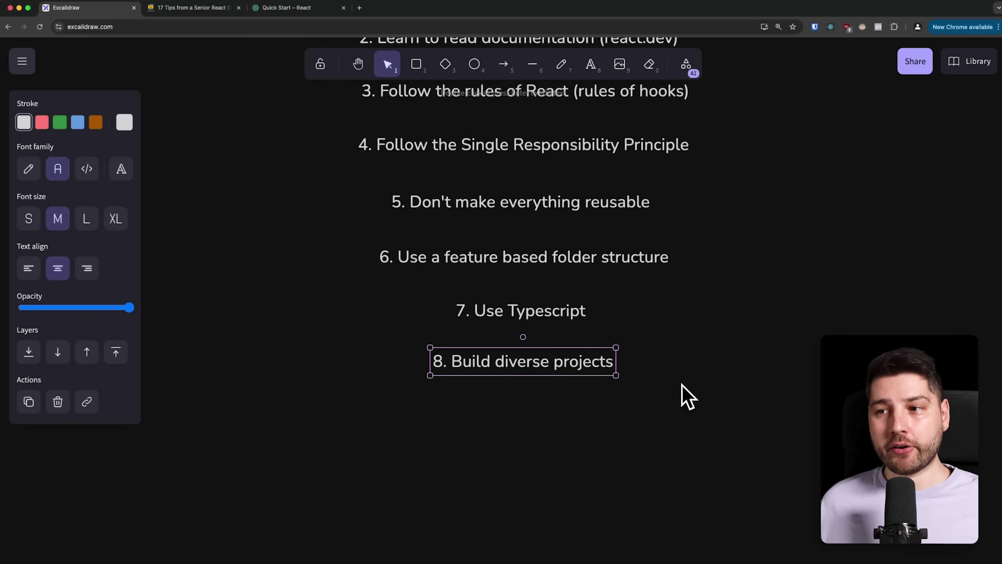
Type '9. Read open-source React code', fixing the typo, and align it under item 8.
{"action": "left_click", "coordinate": [675, 400]}
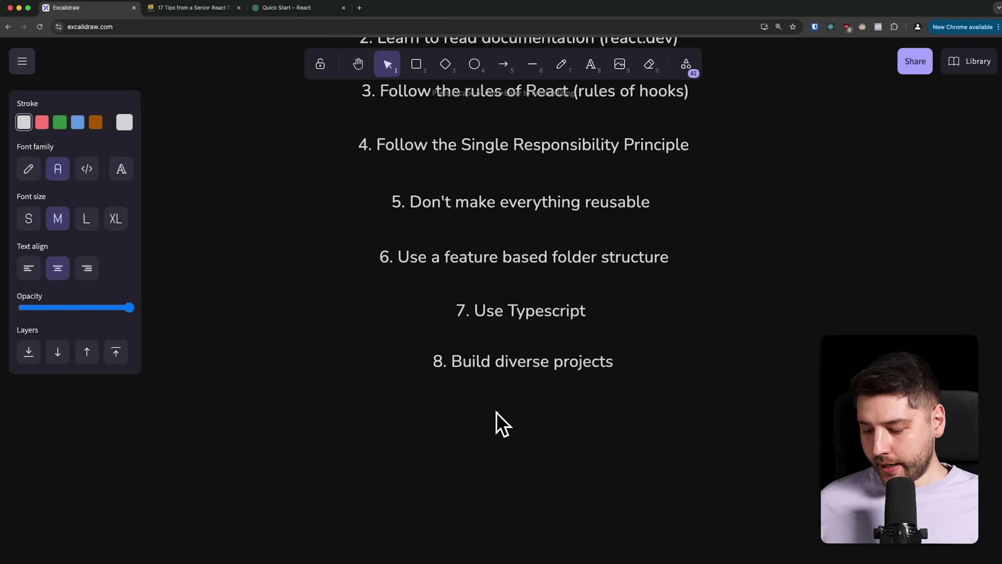
{"action": "type", "text": "9."}
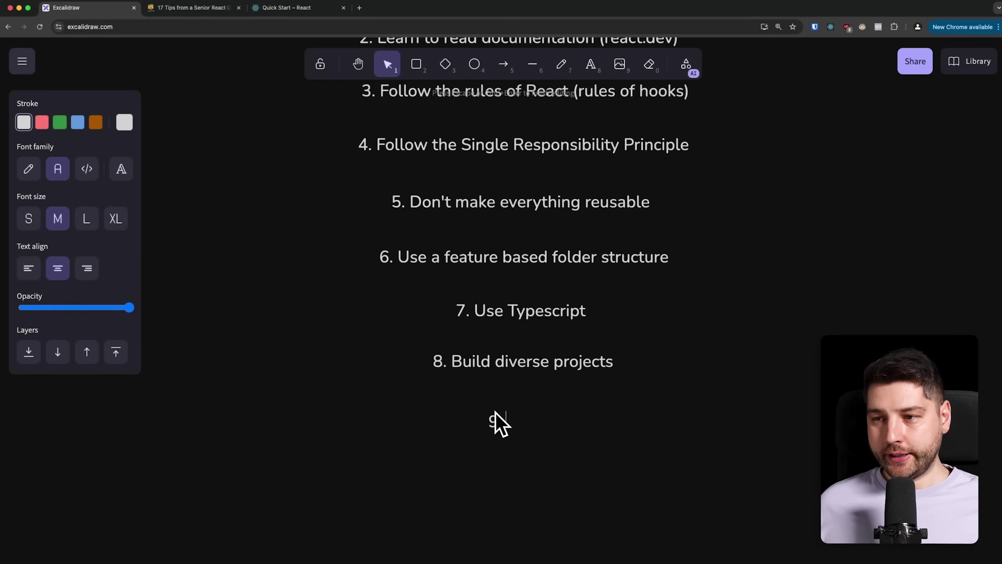
{"action": "type", "text": " Rea"}
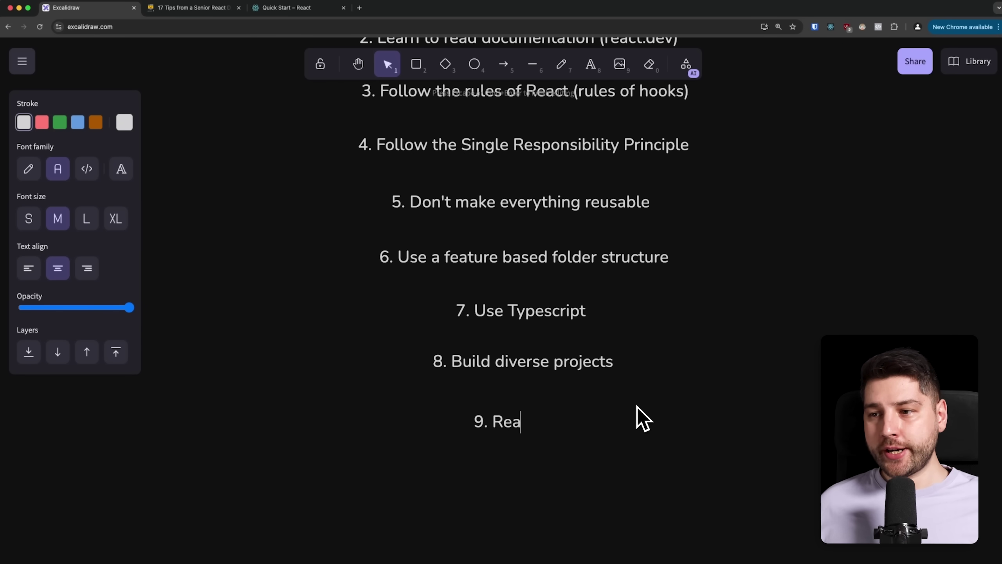
{"action": "type", "text": "d opne-s"}
{"action": "key", "text": "BackSpace"}
{"action": "key", "text": "BackSpace"}
{"action": "key", "text": "BackSpace"}
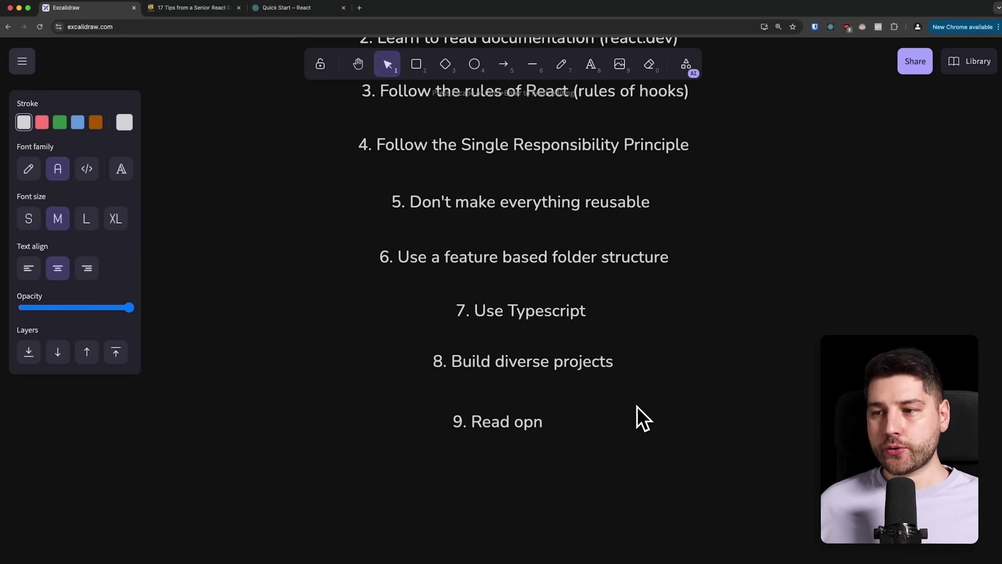
{"action": "type", "text": "en-source React c"}
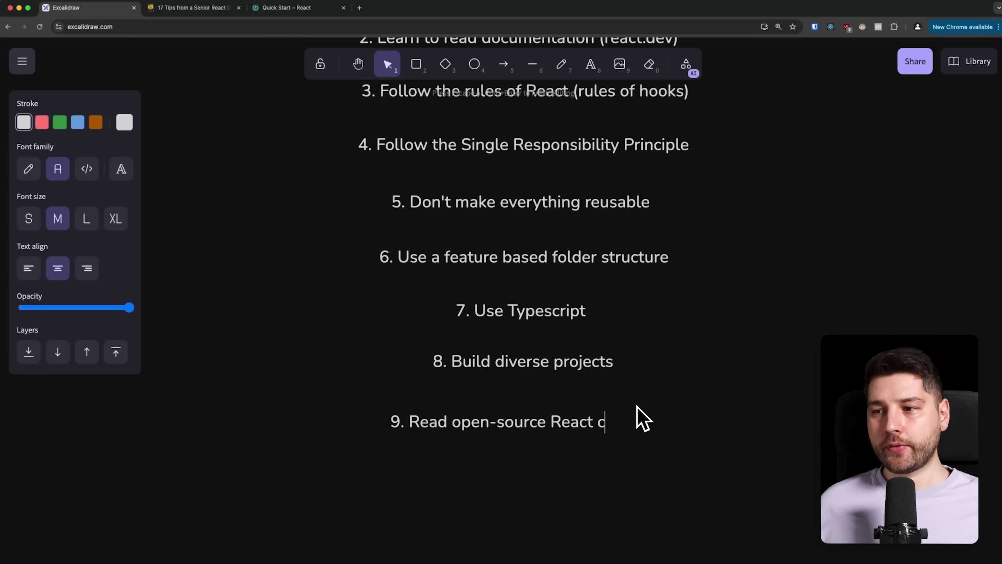
{"action": "type", "text": "ode"}
{"action": "left_click", "coordinate": [626, 501]}
{"action": "left_click_drag", "start_coordinate": [571, 434], "coordinate": [605, 422]}
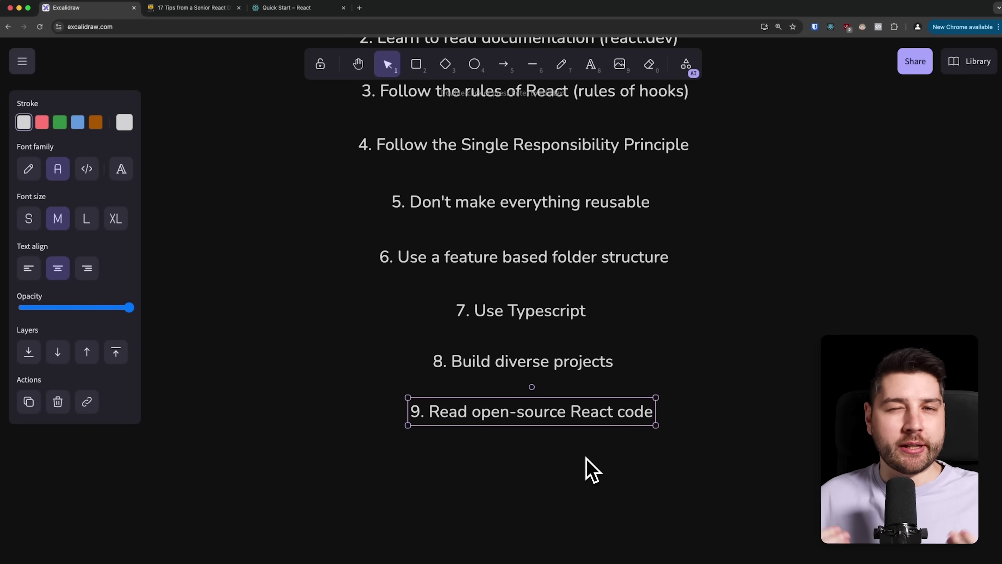
{"action": "left_click_drag", "start_coordinate": [566, 417], "coordinate": [563, 416]}
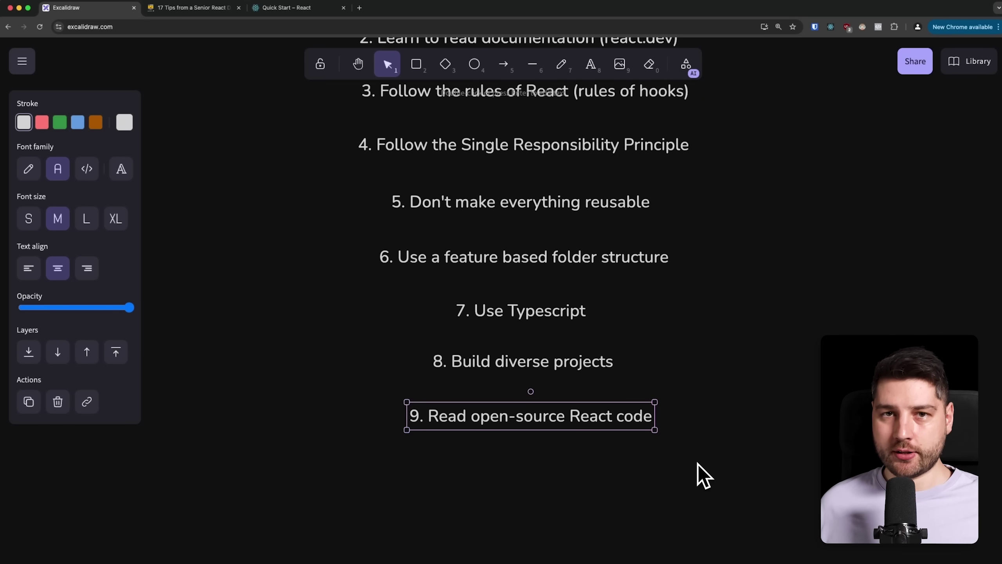
{"action": "double_click", "coordinate": [522, 467]}
{"action": "type", "text": "10"}
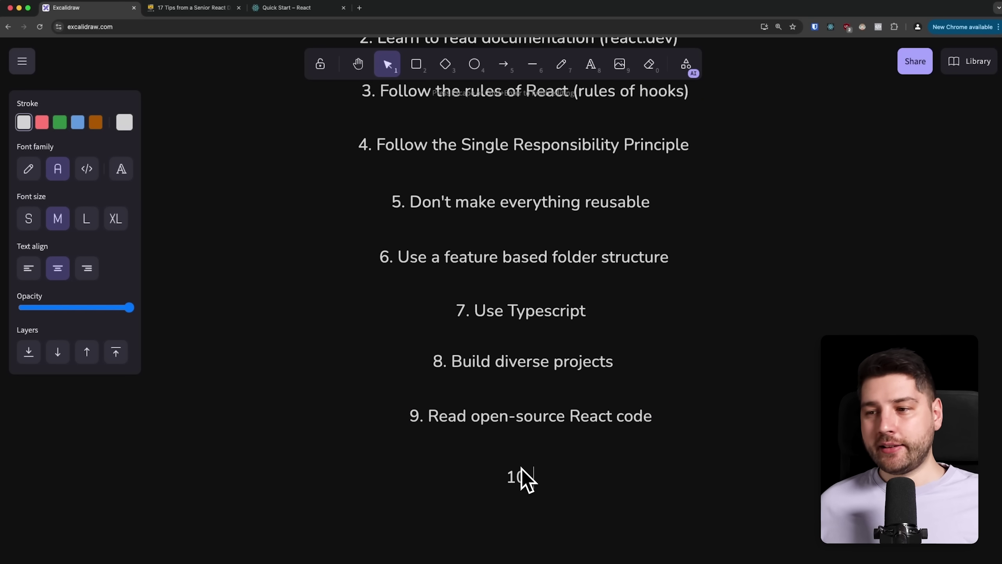
{"action": "type", "text": "."}
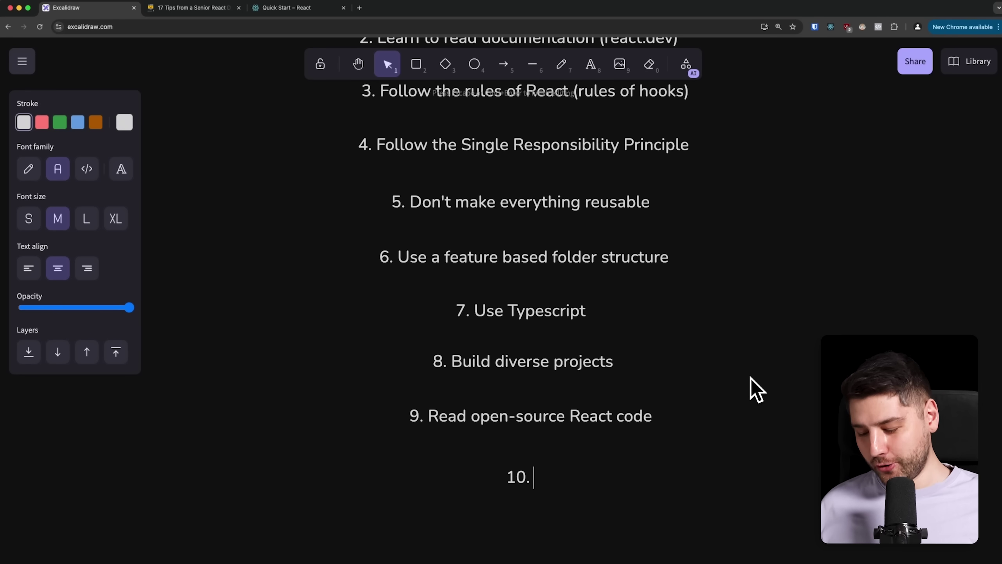
{"action": "type", "text": " Consume quali"}
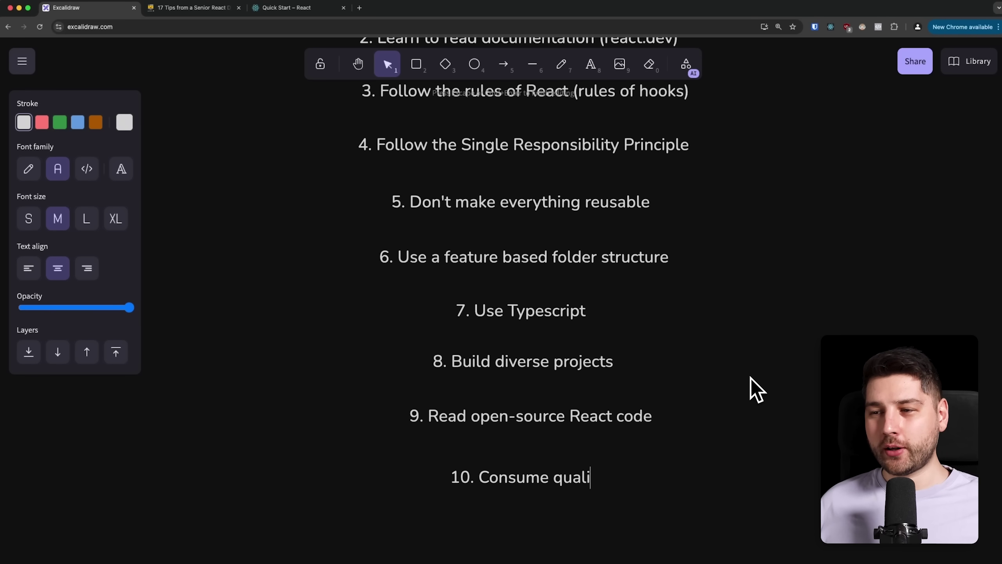
{"action": "type", "text": "ty content"}
Move the '10. Consume quality content' line under item 9, then delete it.
{"action": "left_click", "coordinate": [749, 429]}
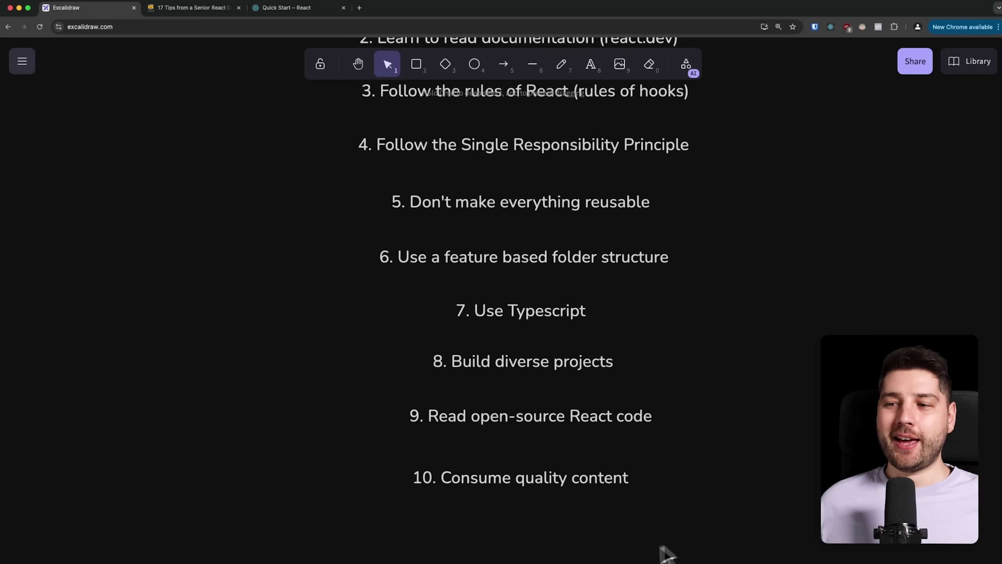
{"action": "left_click_drag", "start_coordinate": [575, 493], "coordinate": [579, 474]}
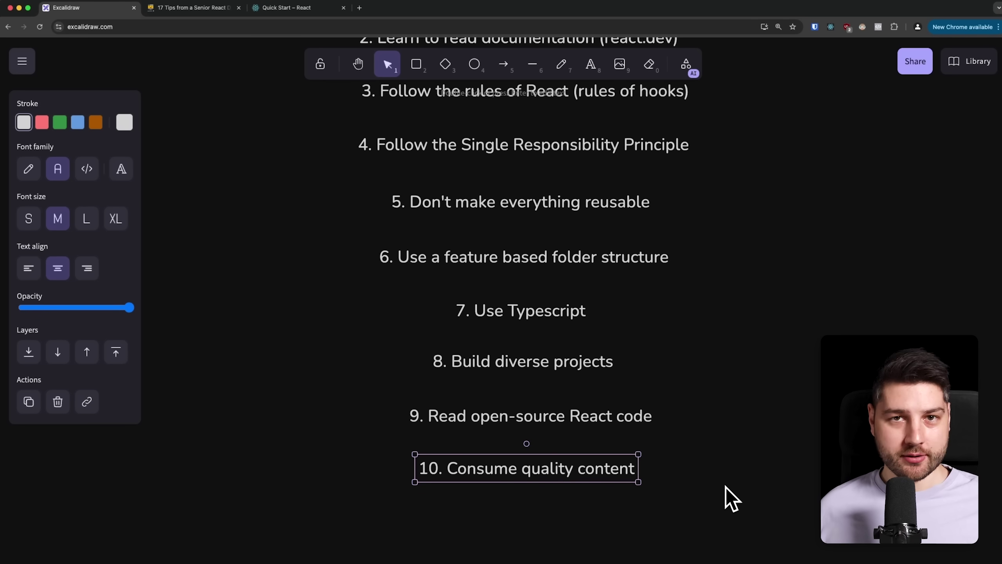
{"action": "key", "text": "Delete"}
Retype '10. Consume quality content' and place it beneath item 9.
{"action": "double_click", "coordinate": [512, 469]}
{"action": "type", "text": "10. "}
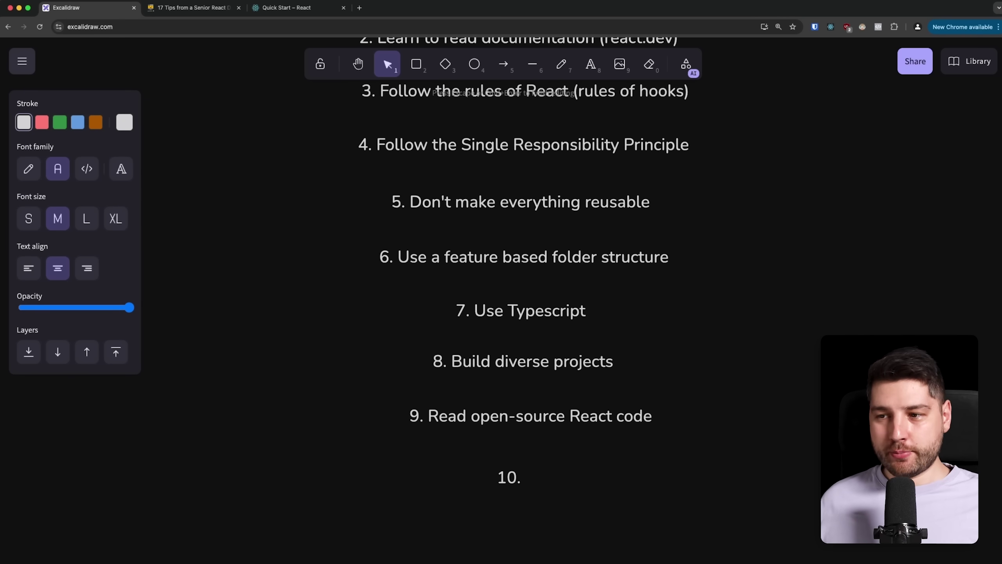
{"action": "type", "text": "Cons"}
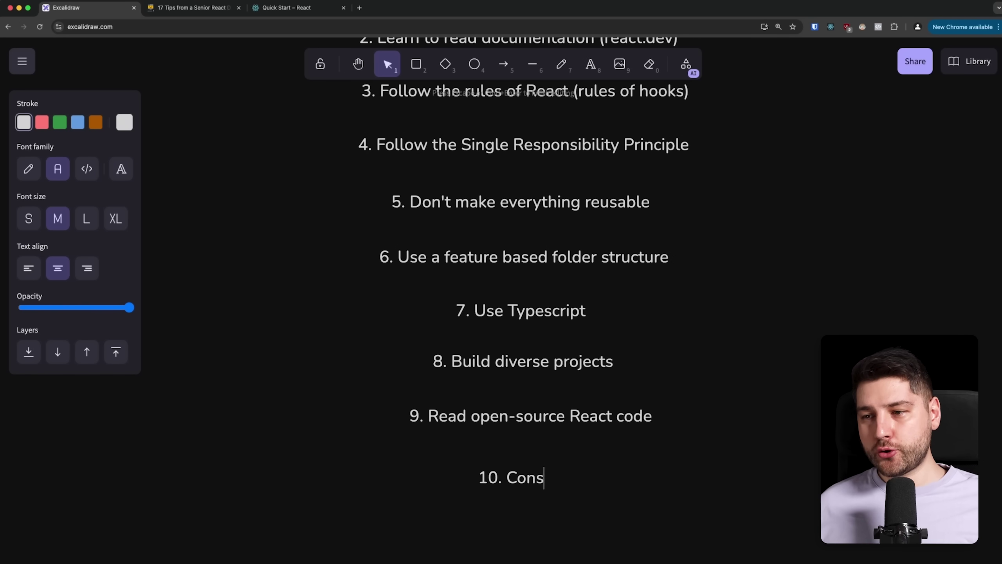
{"action": "type", "text": "ume quality"}
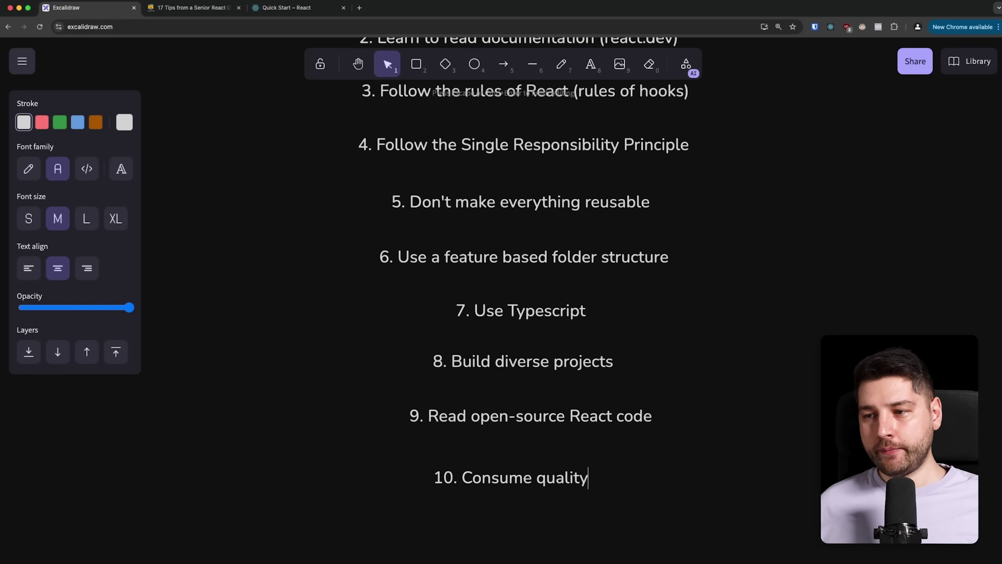
{"action": "type", "text": " content"}
{"action": "key", "text": "Escape"}
{"action": "left_click_drag", "start_coordinate": [553, 488], "coordinate": [573, 478]}
{"action": "left_click", "coordinate": [740, 463]}
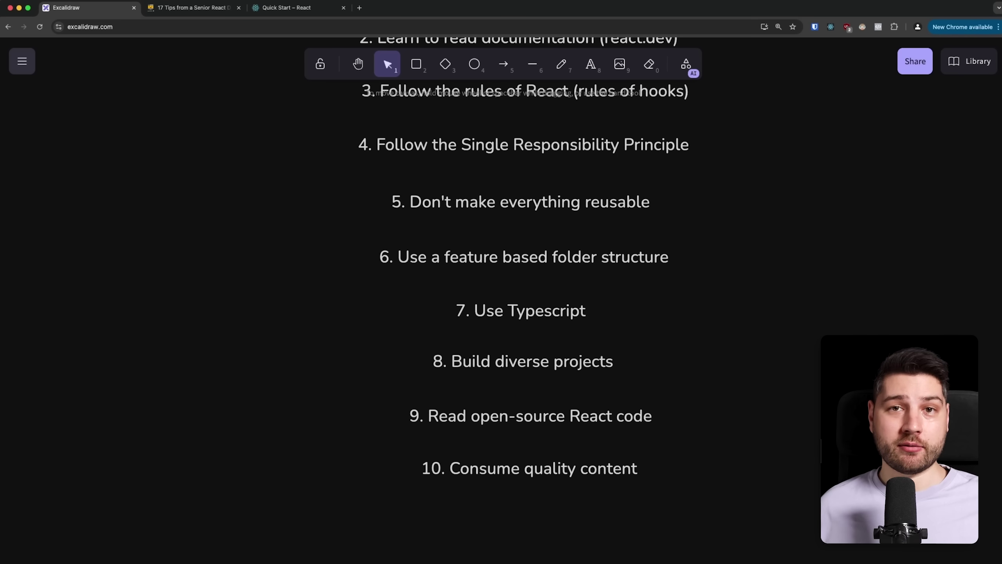
{"action": "left_click", "coordinate": [633, 469]}
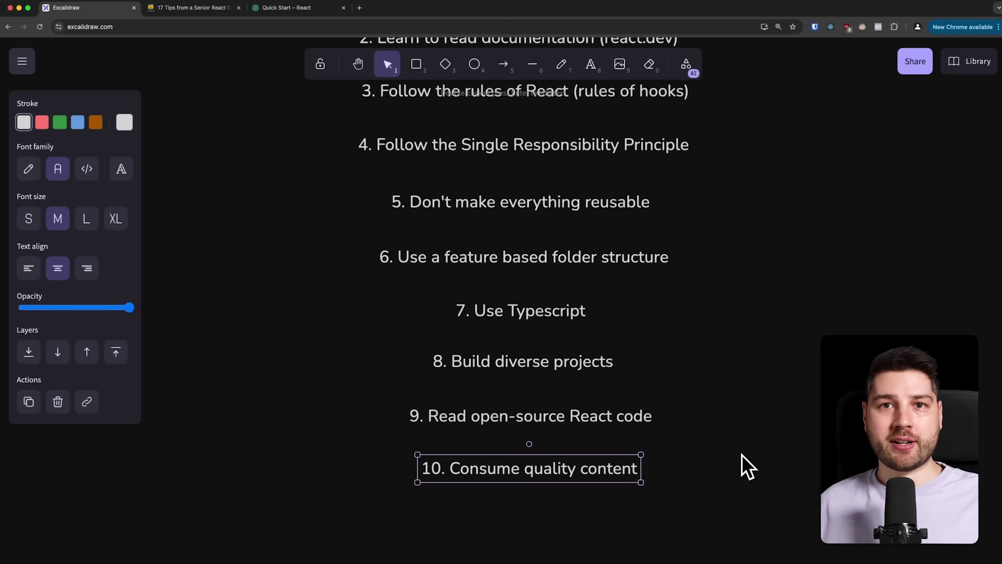
Nudge '10. Consume quality content' left and right until centred under the list.
{"action": "left_click_drag", "start_coordinate": [591, 474], "coordinate": [584, 478]}
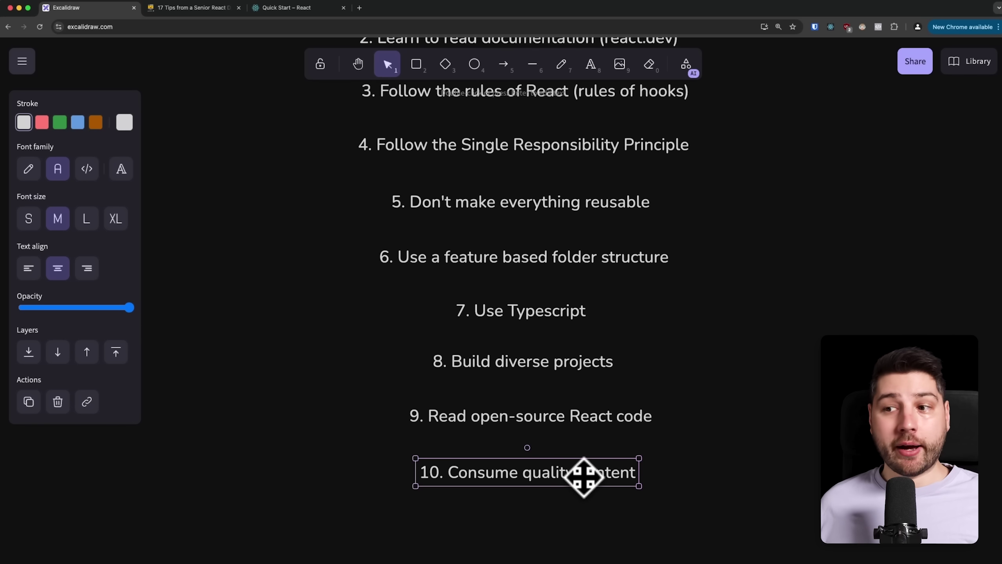
{"action": "left_click_drag", "start_coordinate": [584, 476], "coordinate": [576, 470]}
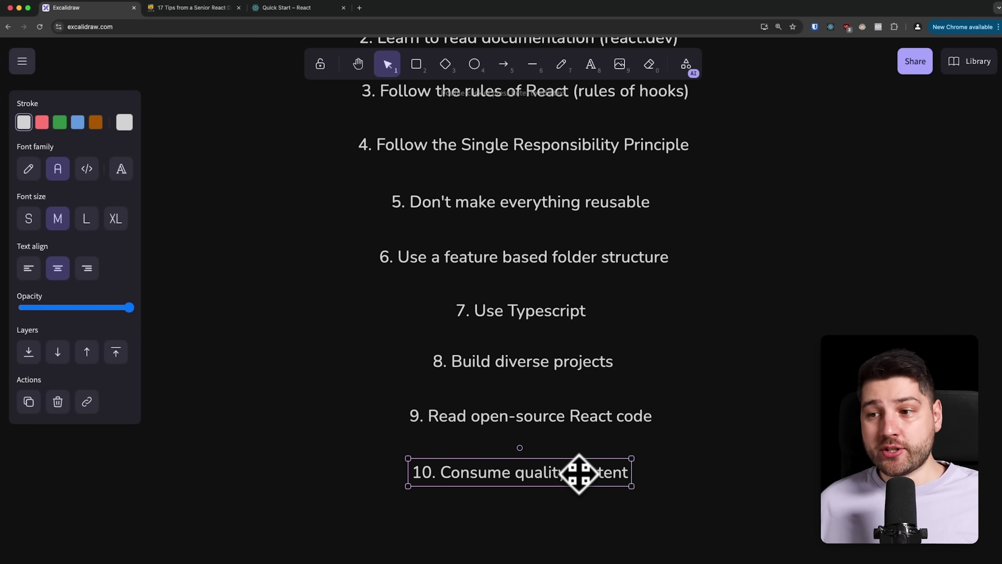
{"action": "left_click_drag", "start_coordinate": [580, 473], "coordinate": [575, 470]}
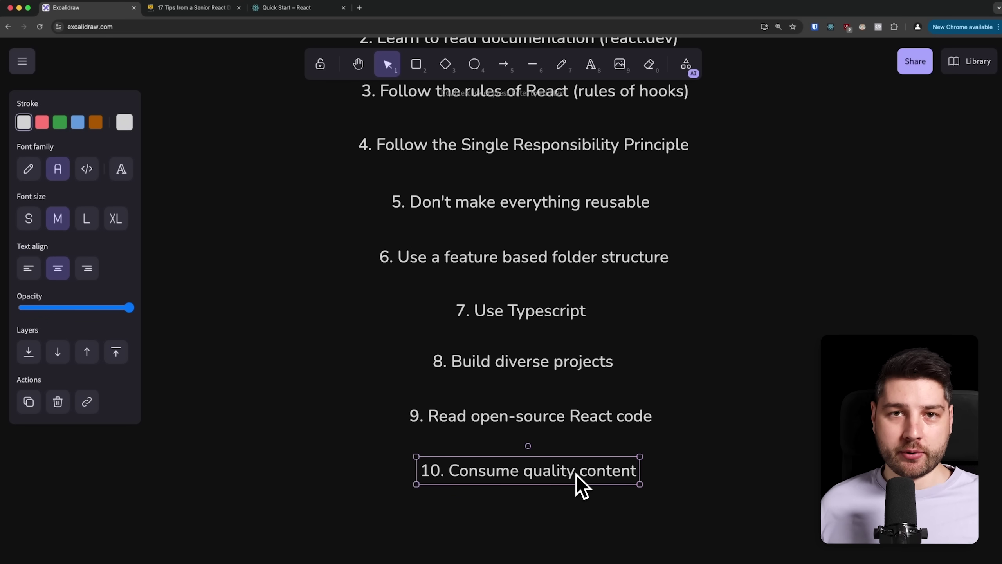
{"action": "left_click_drag", "start_coordinate": [577, 474], "coordinate": [568, 486]}
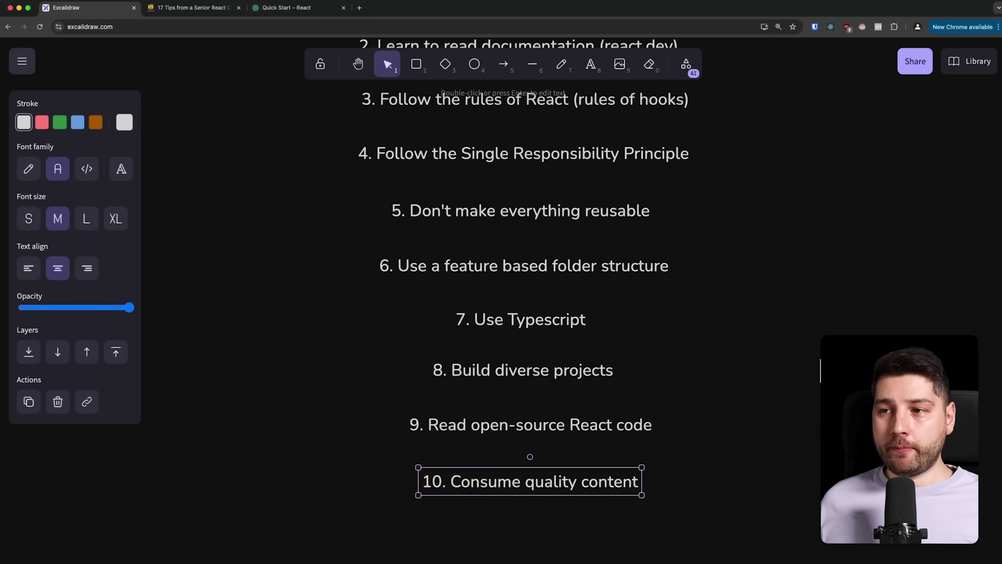
{"action": "scroll", "coordinate": [700, 460], "scroll_direction": "up", "scroll_amount": 4}
{"action": "scroll", "coordinate": [821, 370], "scroll_direction": "up", "scroll_amount": 6}
{"action": "scroll", "coordinate": [820, 370], "scroll_direction": "down", "scroll_amount": 5}
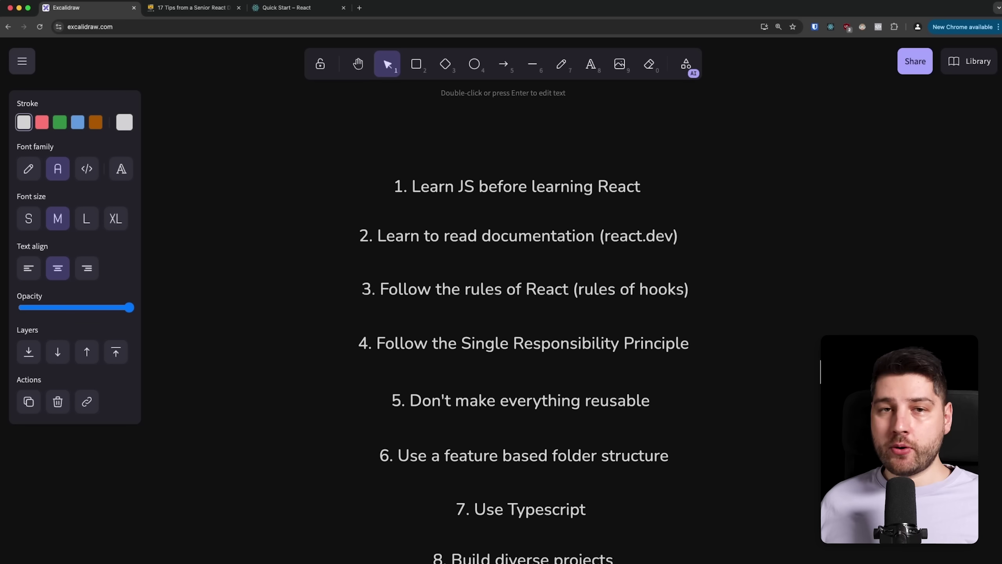
{"action": "scroll", "coordinate": [820, 369], "scroll_direction": "down", "scroll_amount": 2}
{"action": "scroll", "coordinate": [821, 370], "scroll_direction": "down", "scroll_amount": 2}
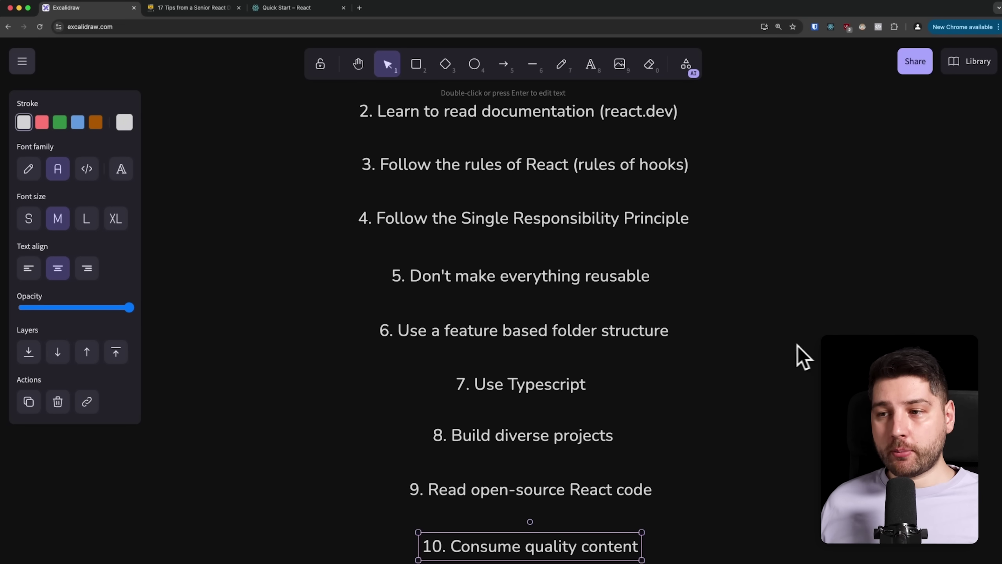
{"action": "scroll", "coordinate": [757, 339], "scroll_direction": "up", "scroll_amount": 1}
{"action": "scroll", "coordinate": [757, 339], "scroll_direction": "up", "scroll_amount": 2}
{"action": "scroll", "coordinate": [783, 344], "scroll_direction": "up", "scroll_amount": 1}
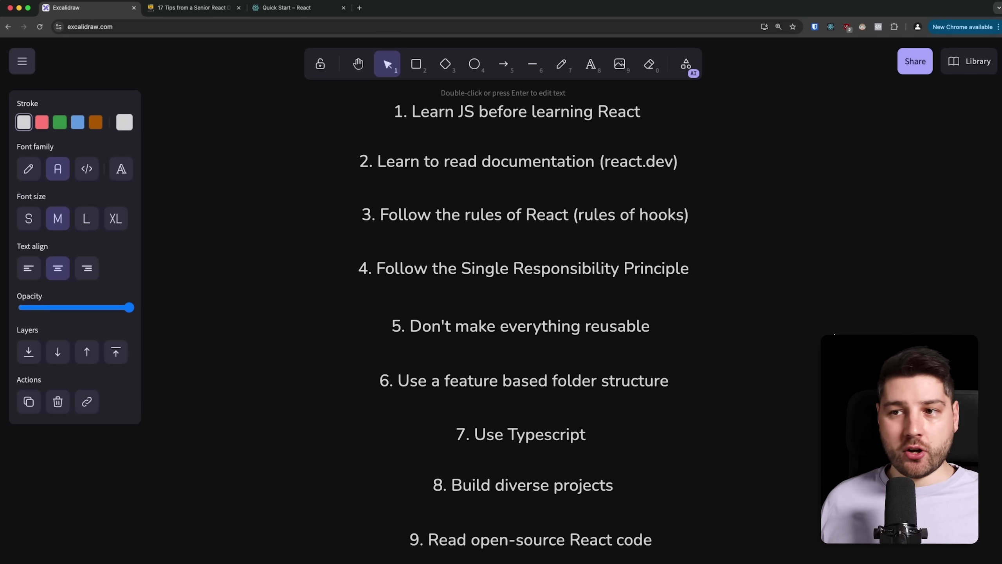
{"action": "scroll", "coordinate": [830, 335], "scroll_direction": "up", "scroll_amount": 3}
{"action": "scroll", "coordinate": [835, 333], "scroll_direction": "up", "scroll_amount": 2}
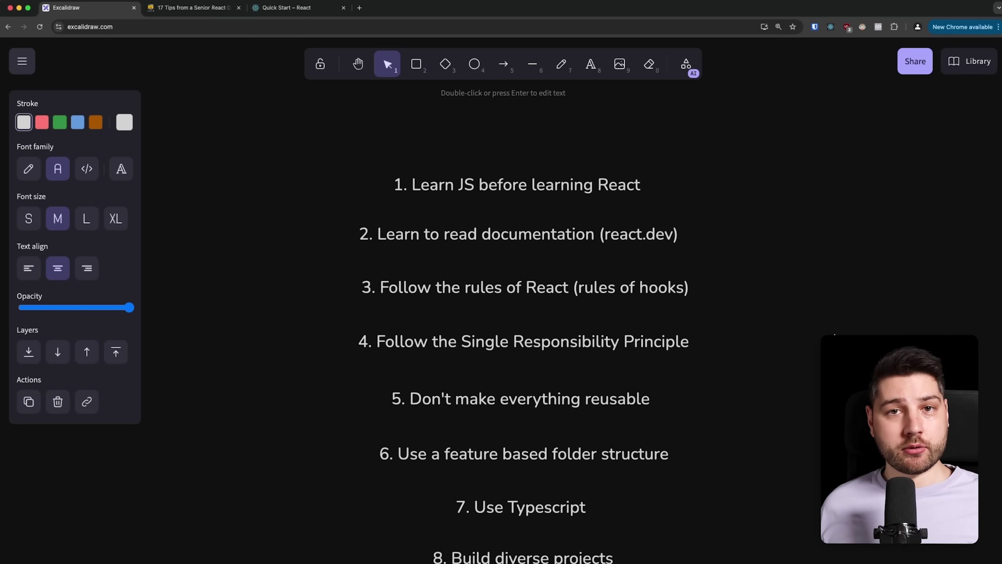